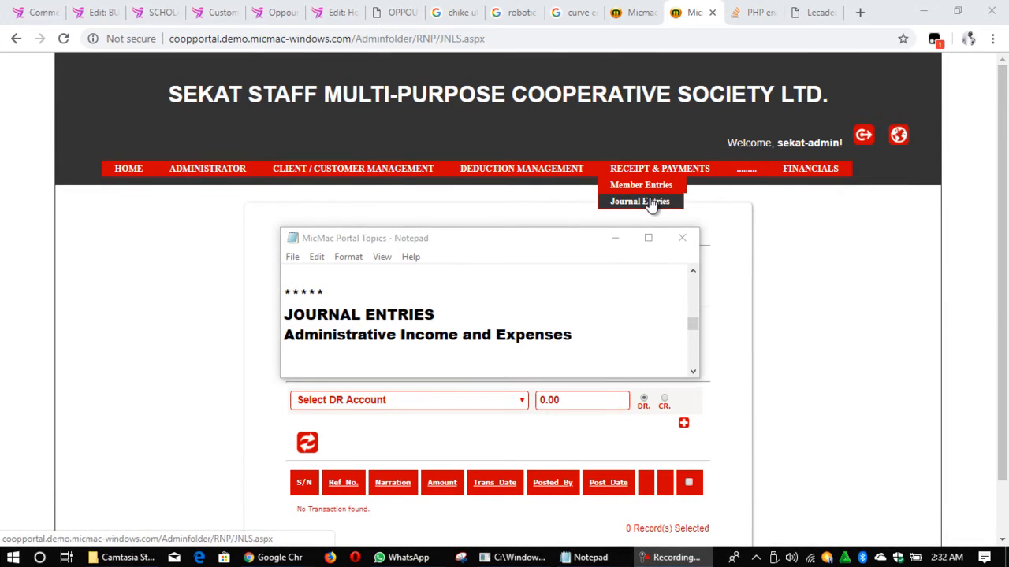
Open the Journal Entries form and generate a new reference number
left_click(651, 204)
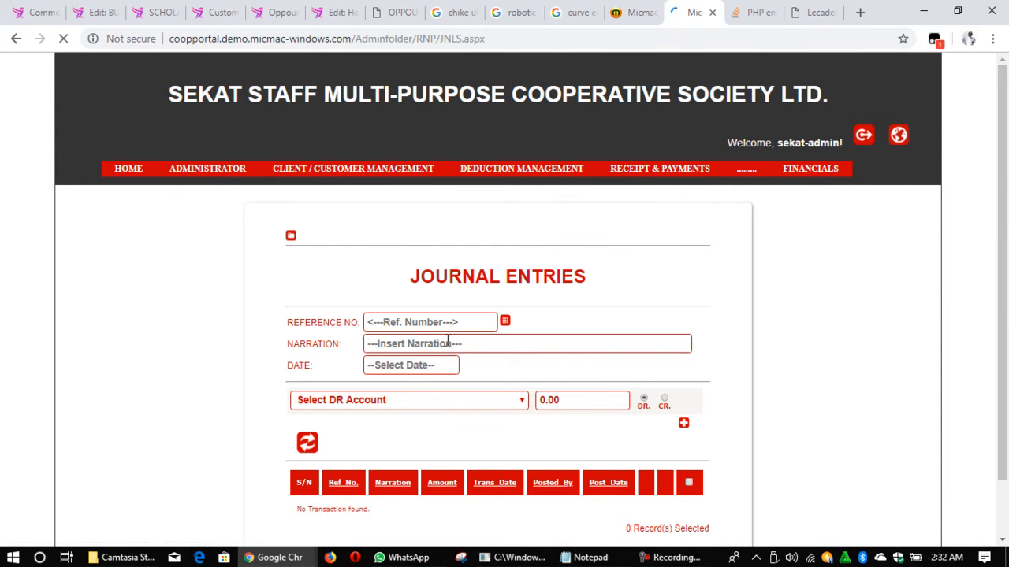
scroll(446, 347, "down", 1)
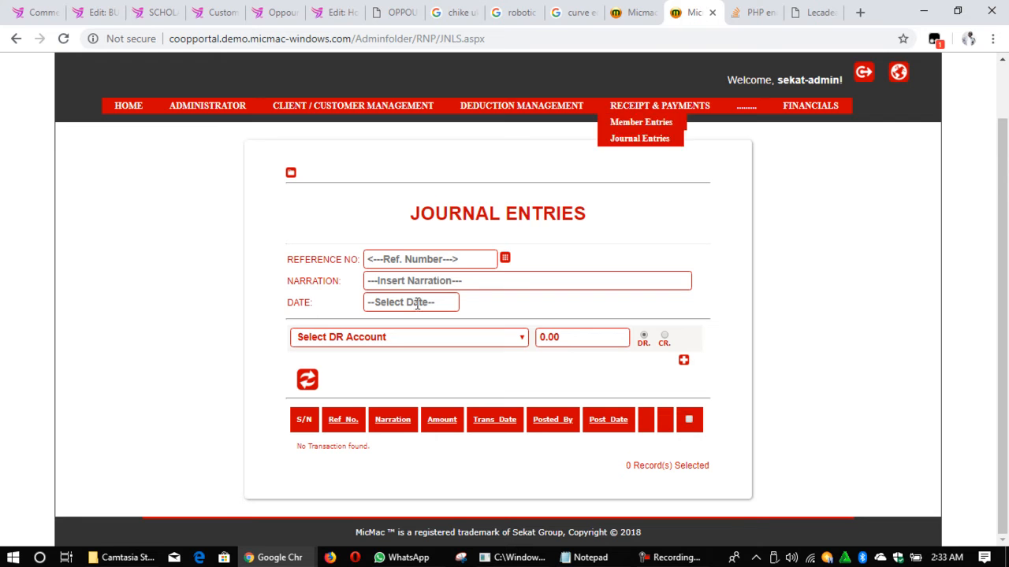
left_click(405, 260)
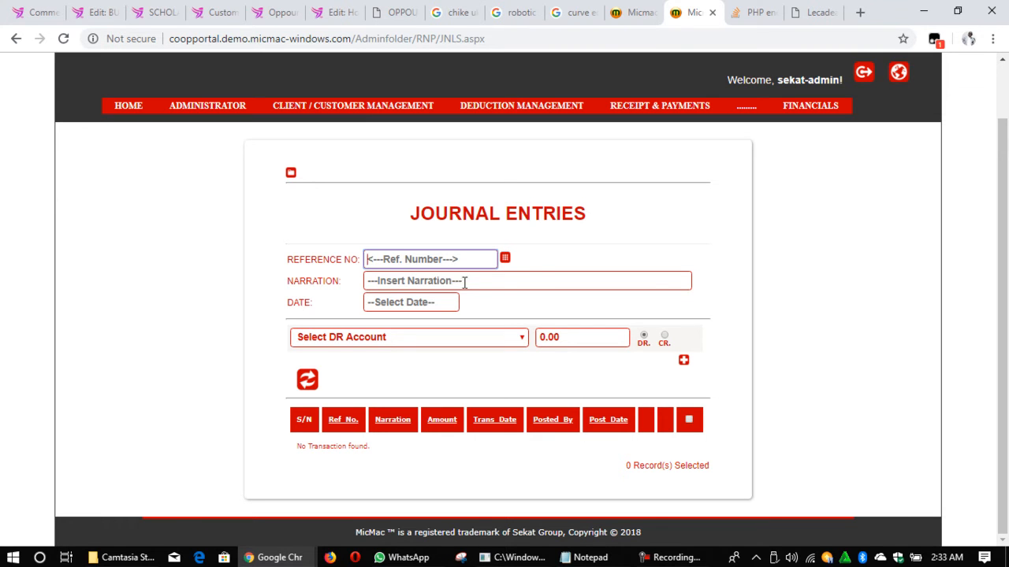
left_click(504, 258)
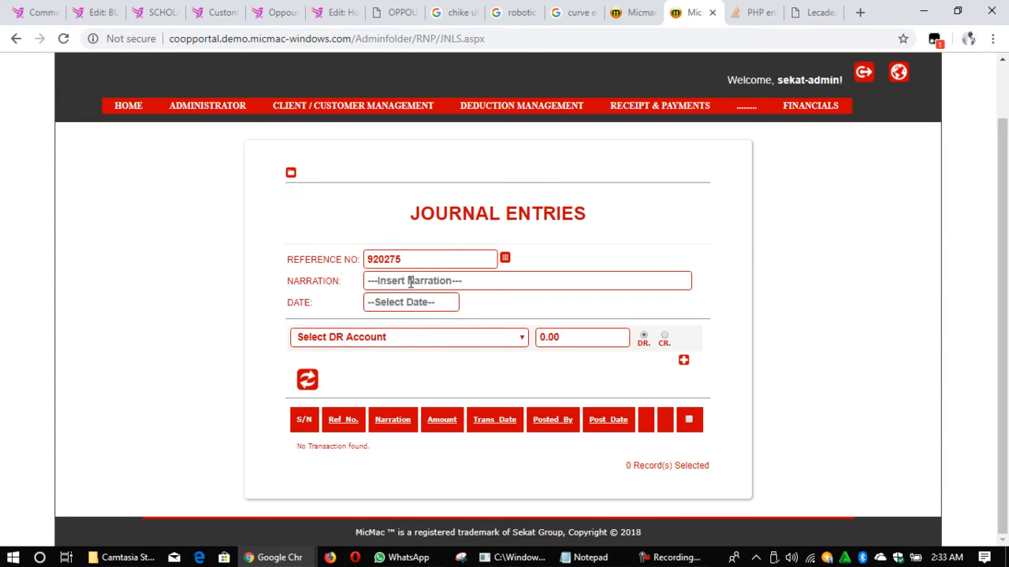
Enter the narration CHECK RAISED FOR MEETING and set the transaction date to 08/10/2018
left_click(410, 283)
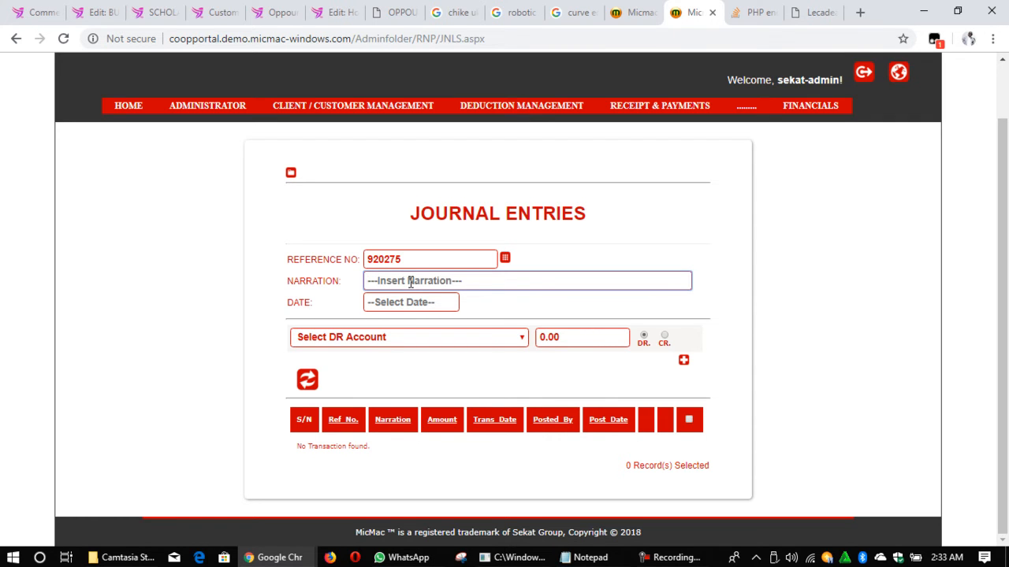
type("CHECK RAISED FOR")
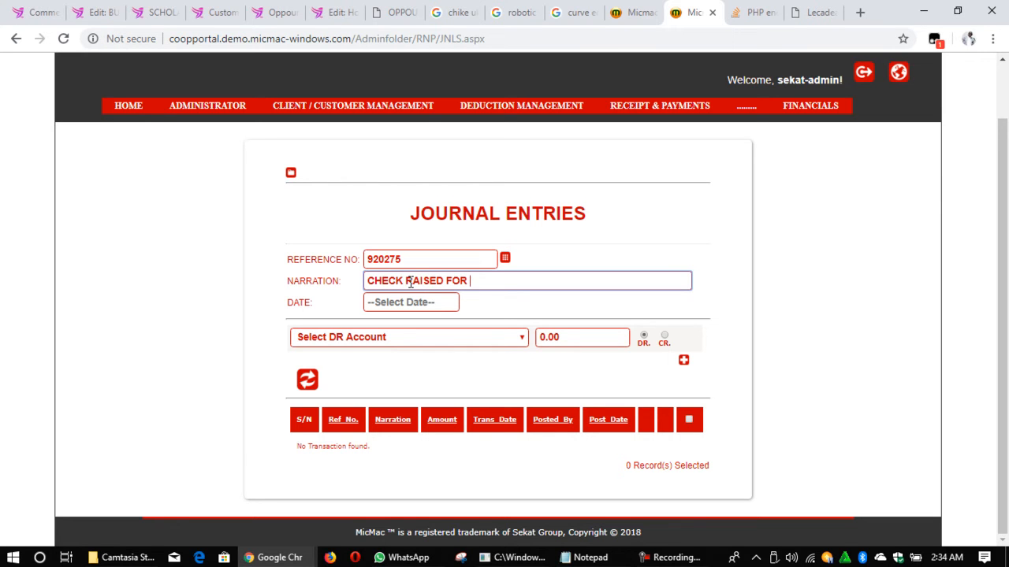
type(" MEETING")
left_click(414, 302)
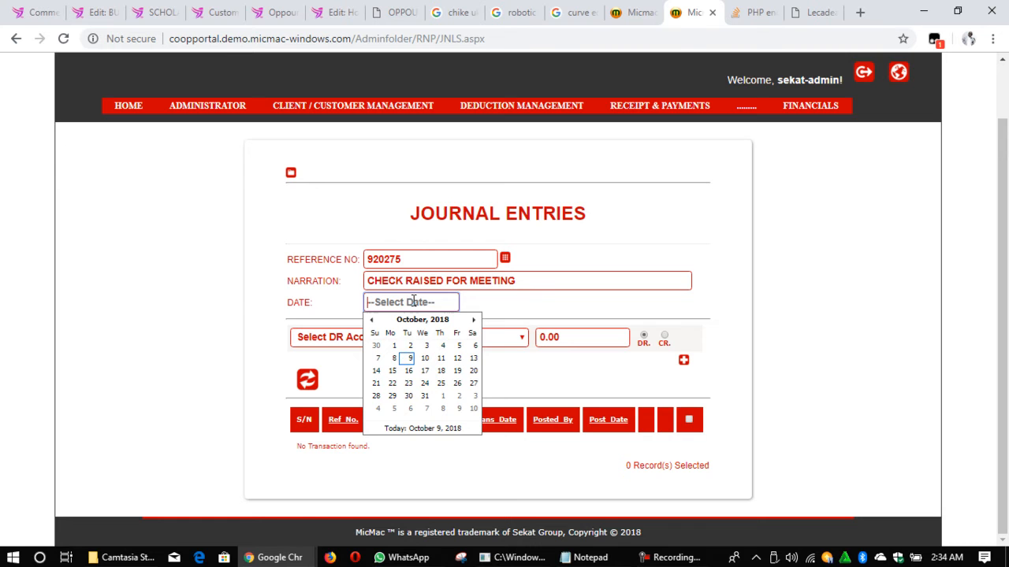
left_click(393, 359)
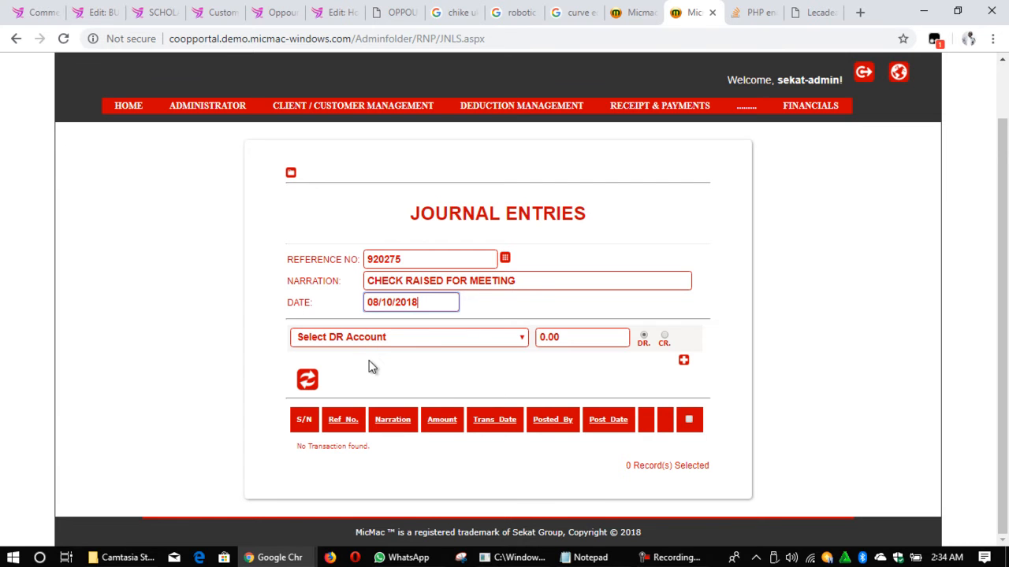
Choose FIDELITY BANK as the first account and add a second line for CASH AT HAND / IMPREST
left_click(517, 343)
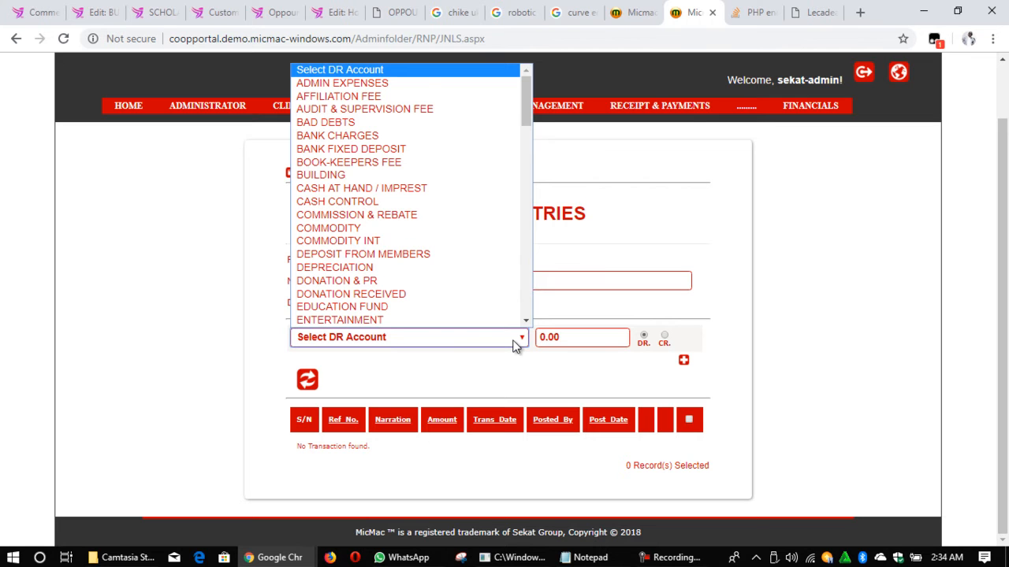
key("f")
left_click(434, 320)
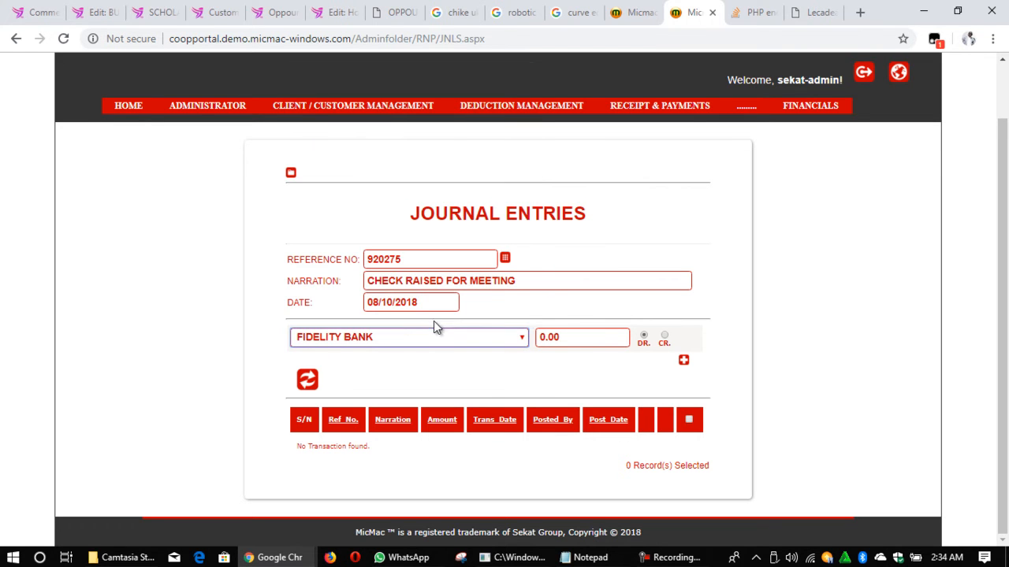
left_click(683, 363)
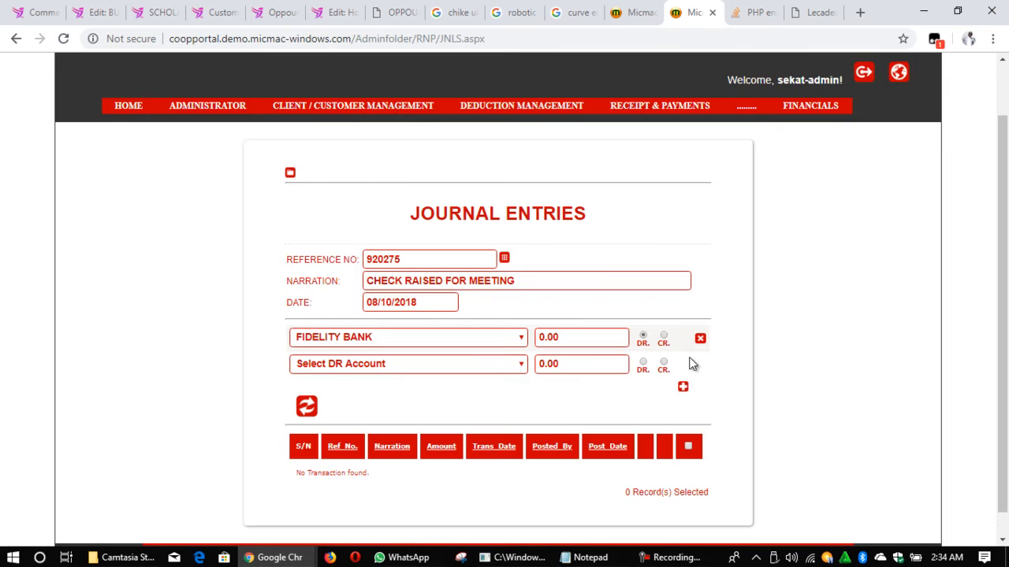
left_click(505, 368)
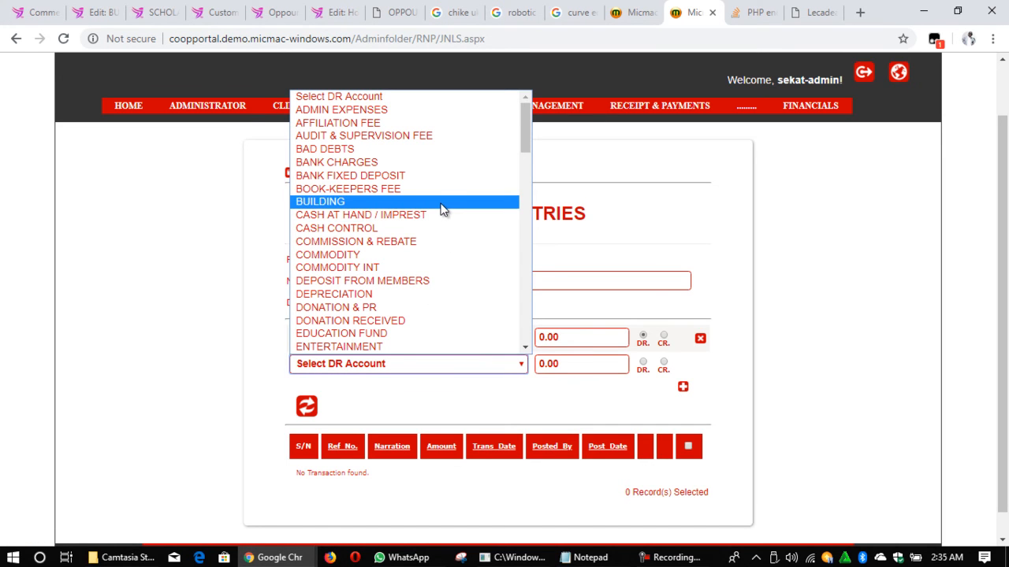
key("i")
key("c")
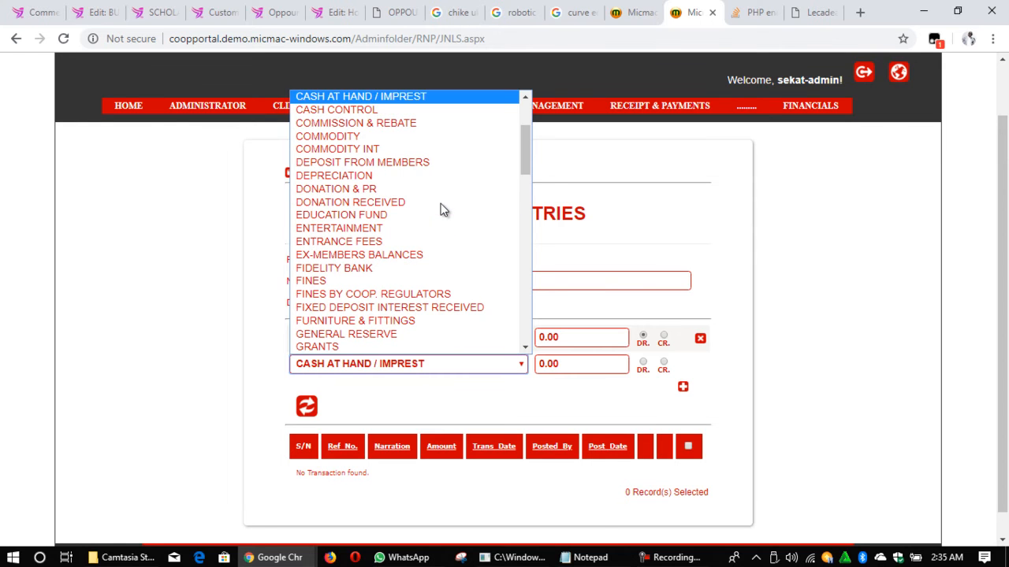
left_click(476, 98)
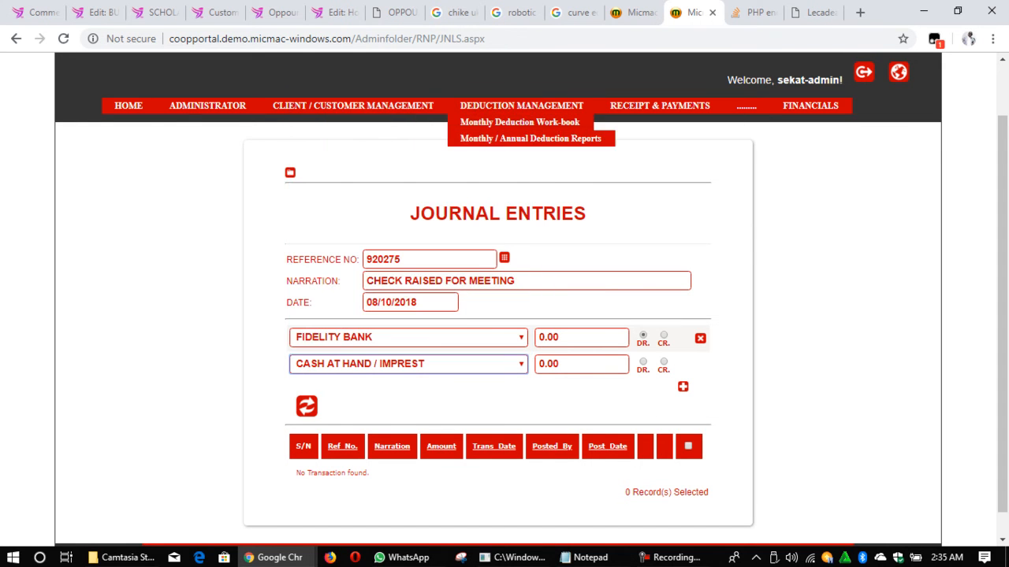
Enter 20000 as the debit amount on the FIDELITY BANK line
left_click(575, 339)
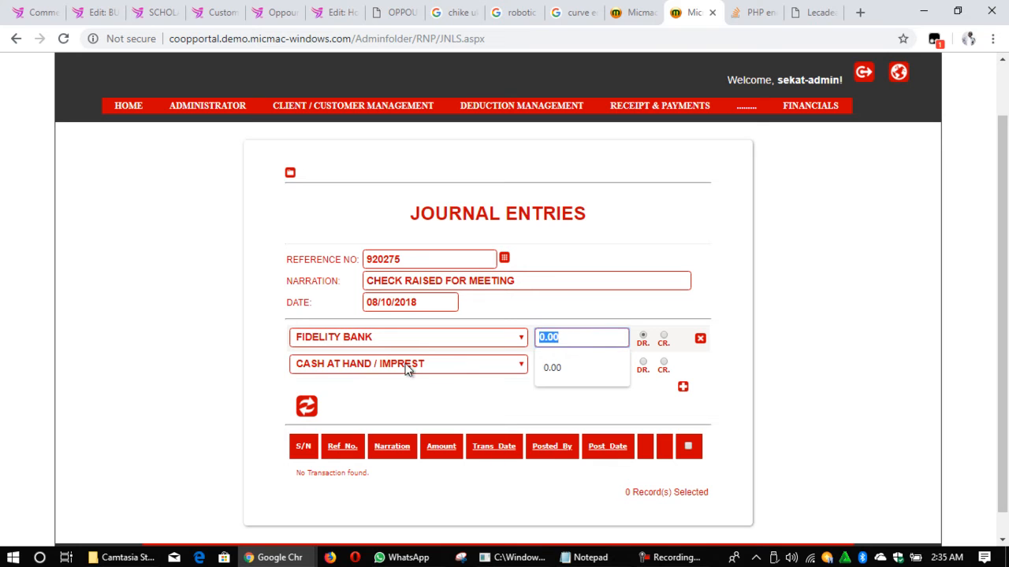
type("20000")
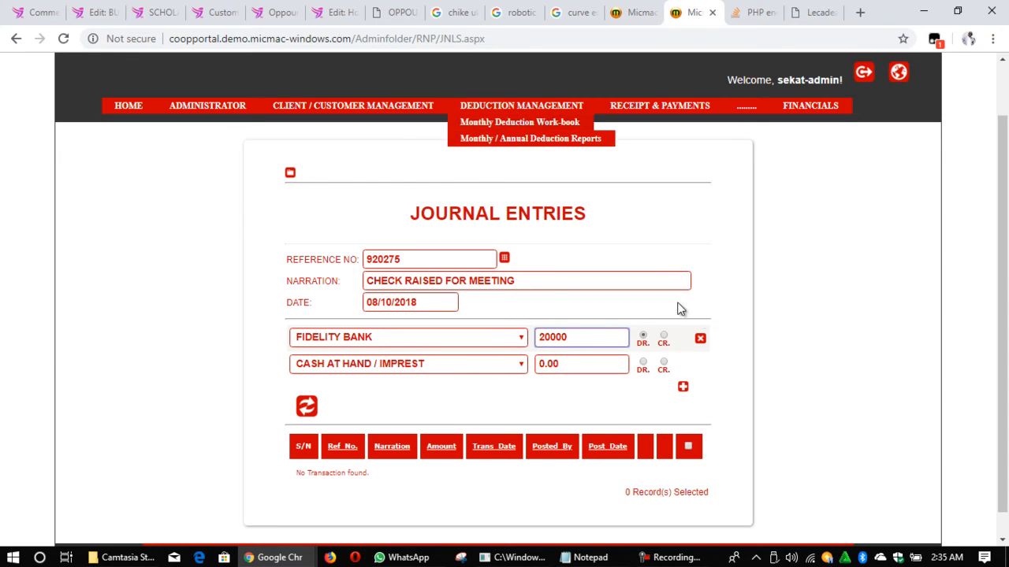
left_click(643, 337)
type("20,")
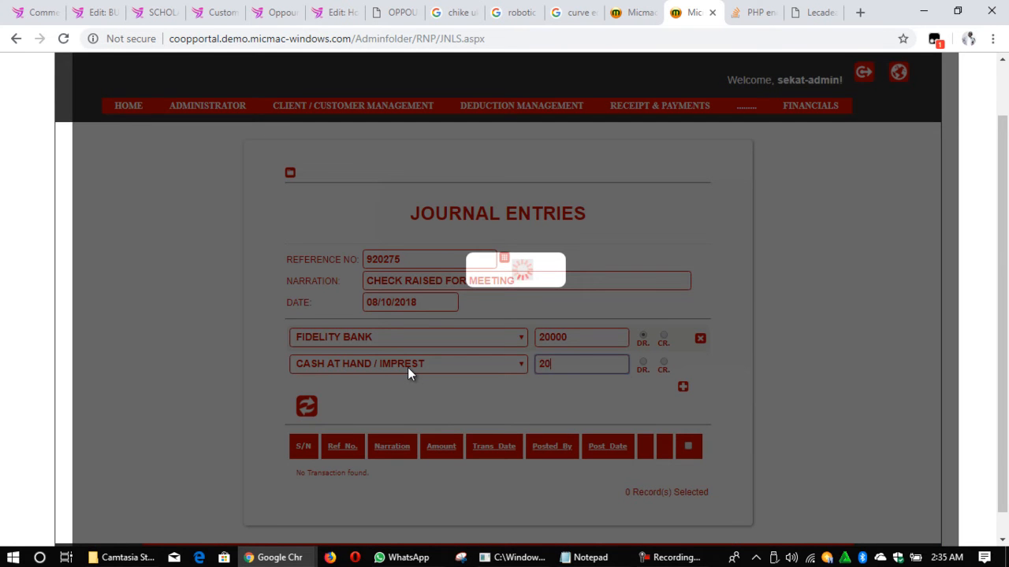
type("000")
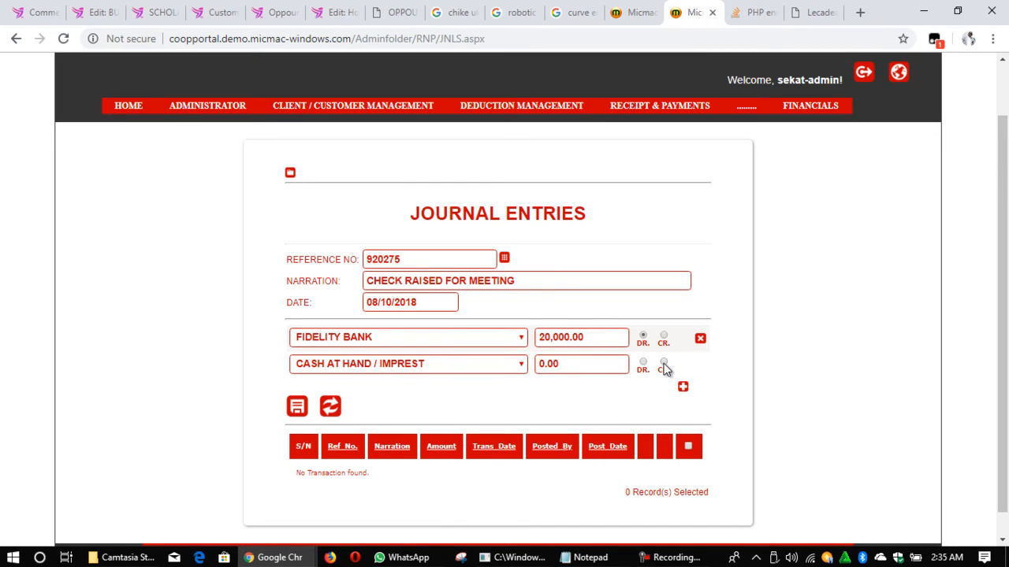
Mark the CASH AT HAND / IMPREST line as a credit and set its amount to 20000
left_click(663, 364)
left_click(601, 364)
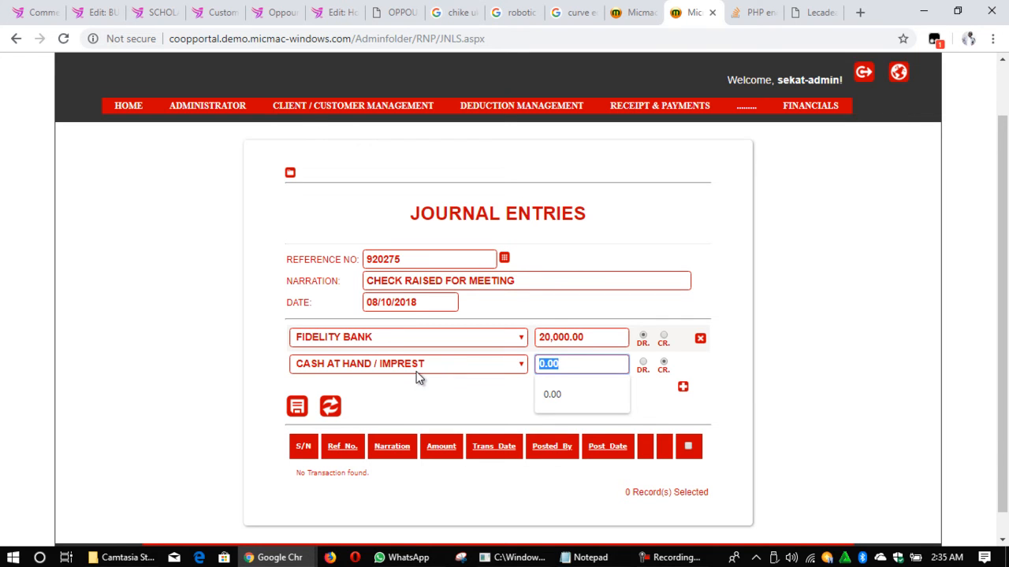
type("20000")
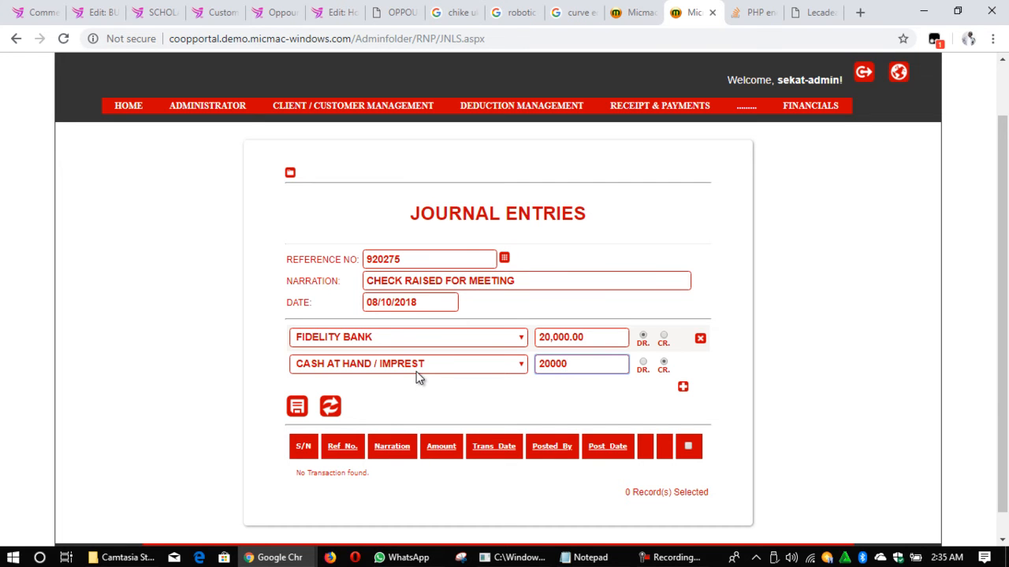
key("Tab")
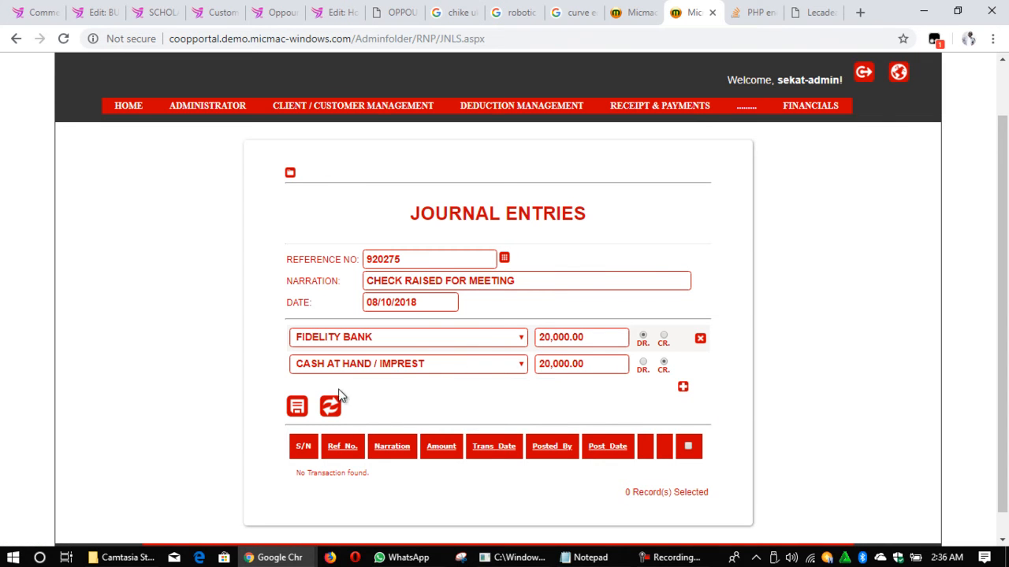
Save the meeting journal entry and approve its record in the transaction list
left_click(293, 411)
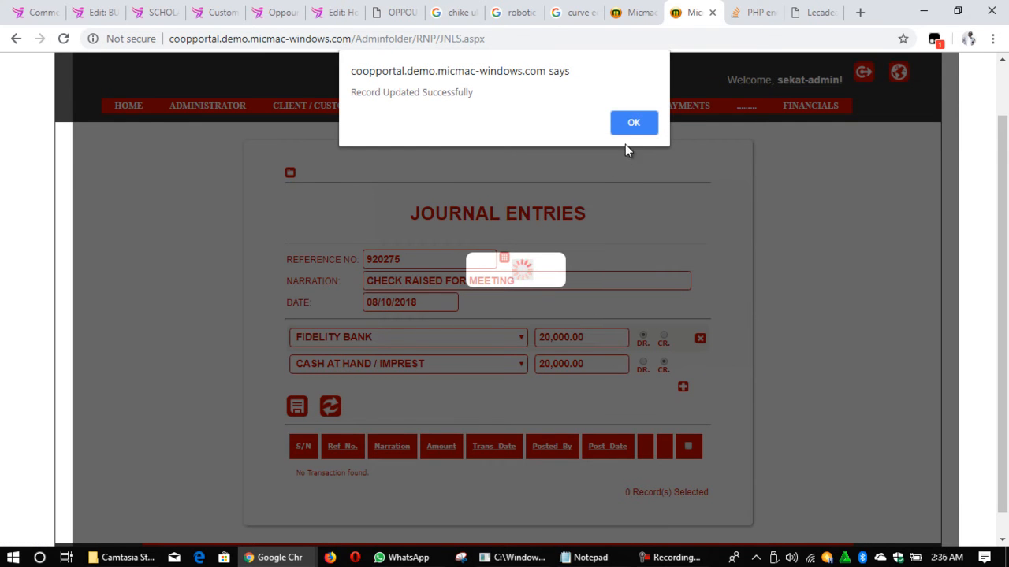
left_click(632, 128)
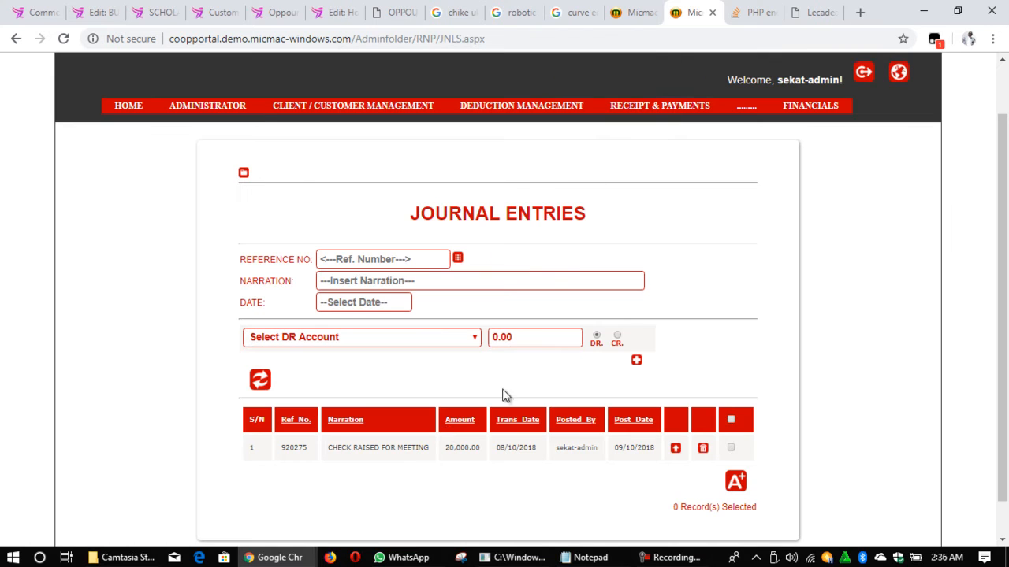
left_click(731, 450)
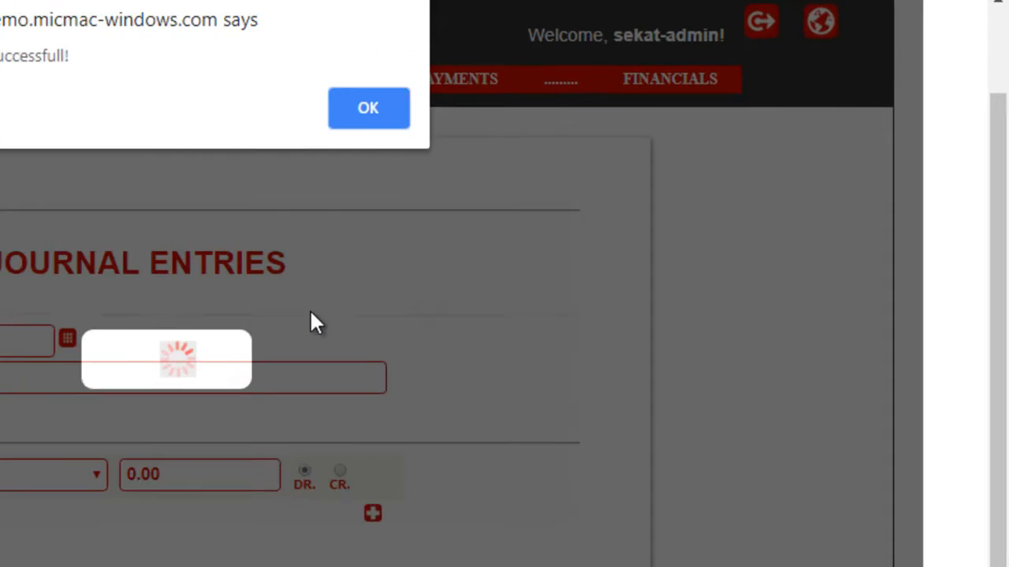
left_click(628, 123)
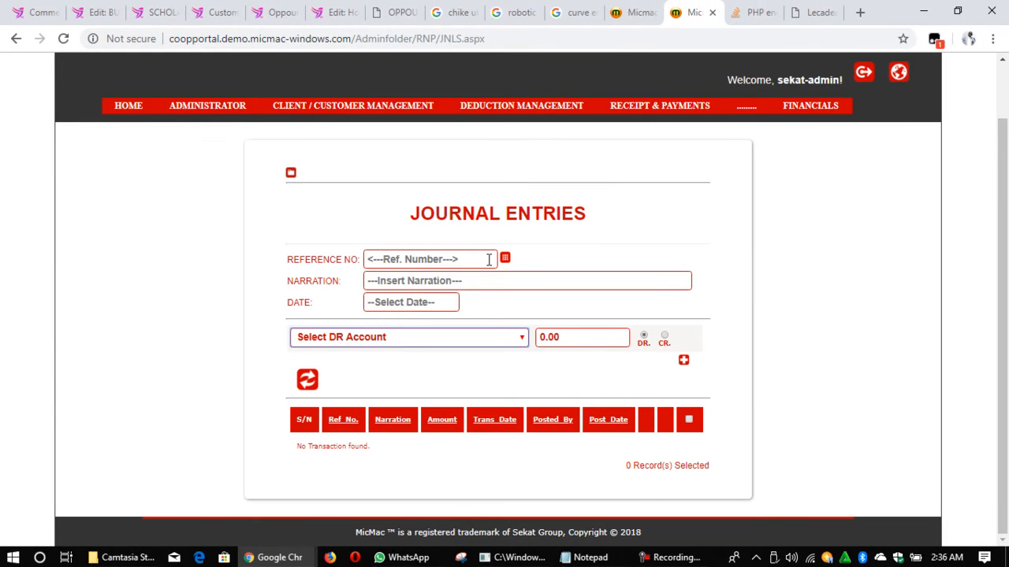
Start another entry with a generated reference number, the narration TRANSPORTATION and the date 09/10/2018
left_click(506, 259)
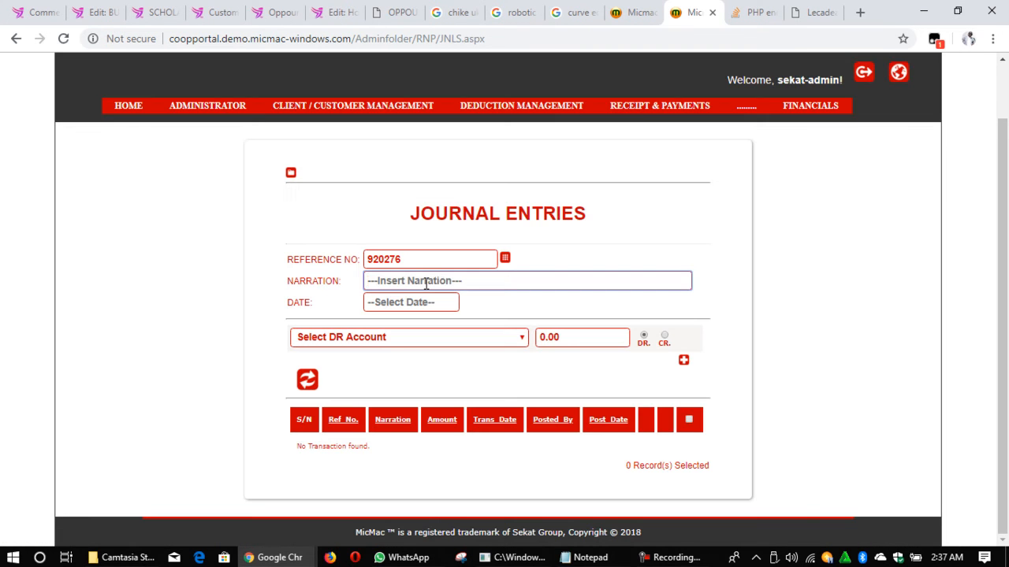
type("TRANSPORTATION")
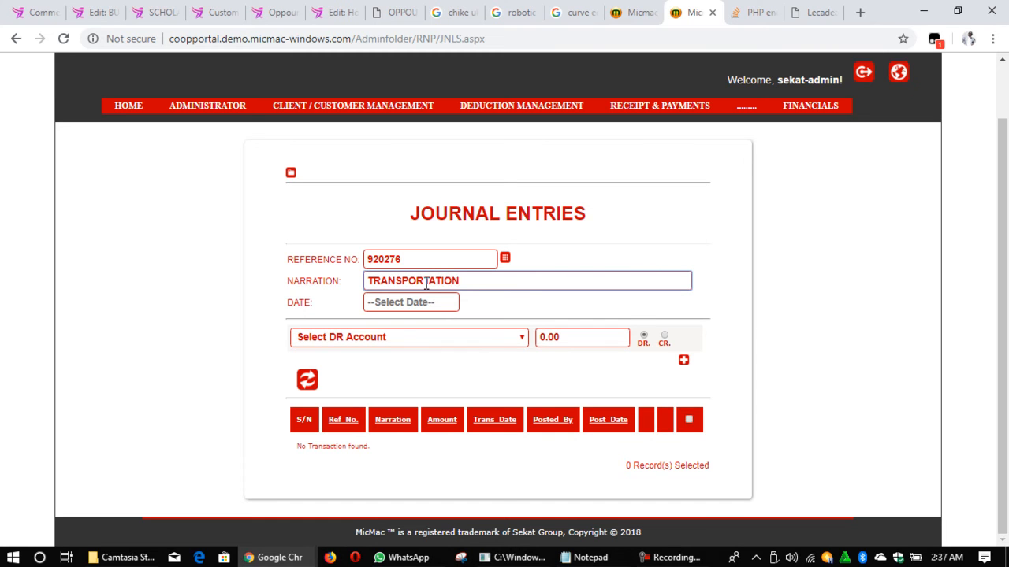
left_click(424, 302)
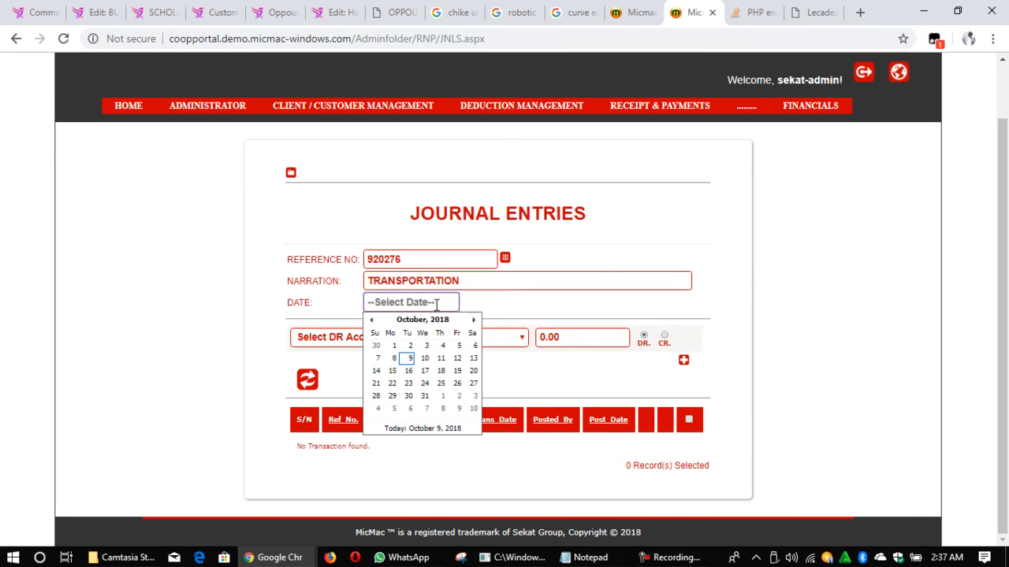
left_click(411, 359)
Choose TRANSPORT & TRAVELLING as the debit account of the transportation entry
left_click(519, 336)
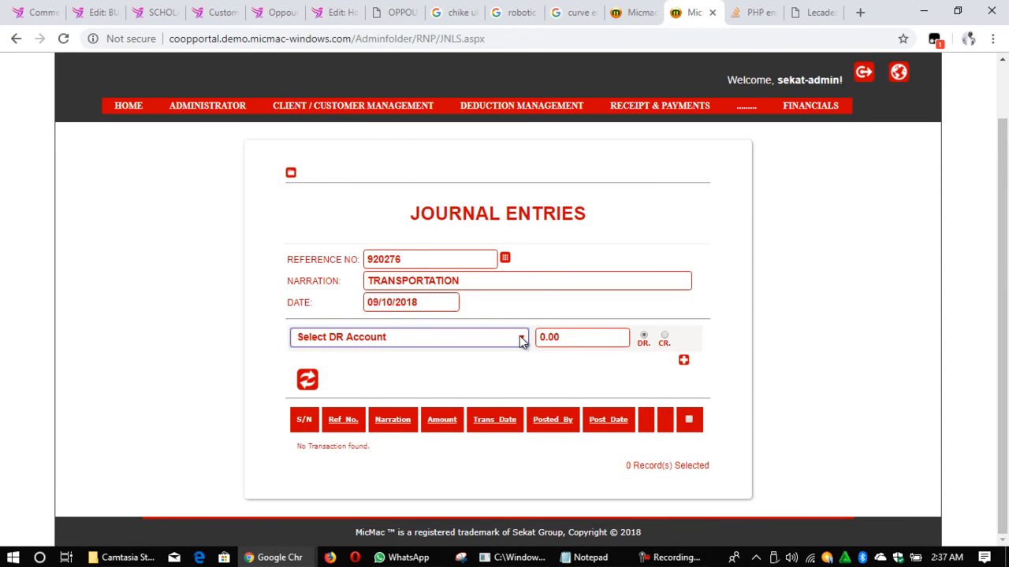
left_click(519, 336)
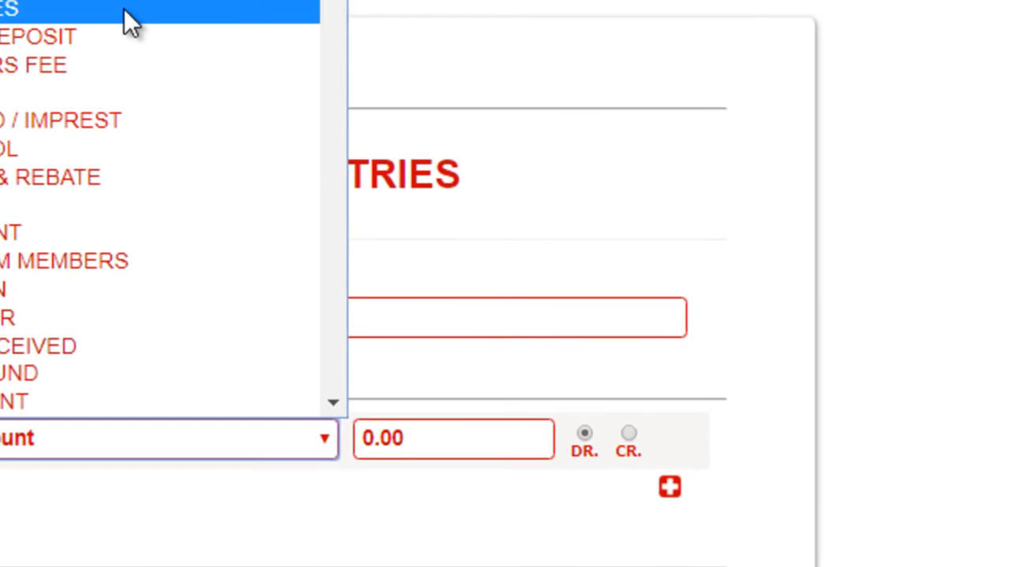
key("Page_Down")
key("Page_Down")
key("Page_Down")
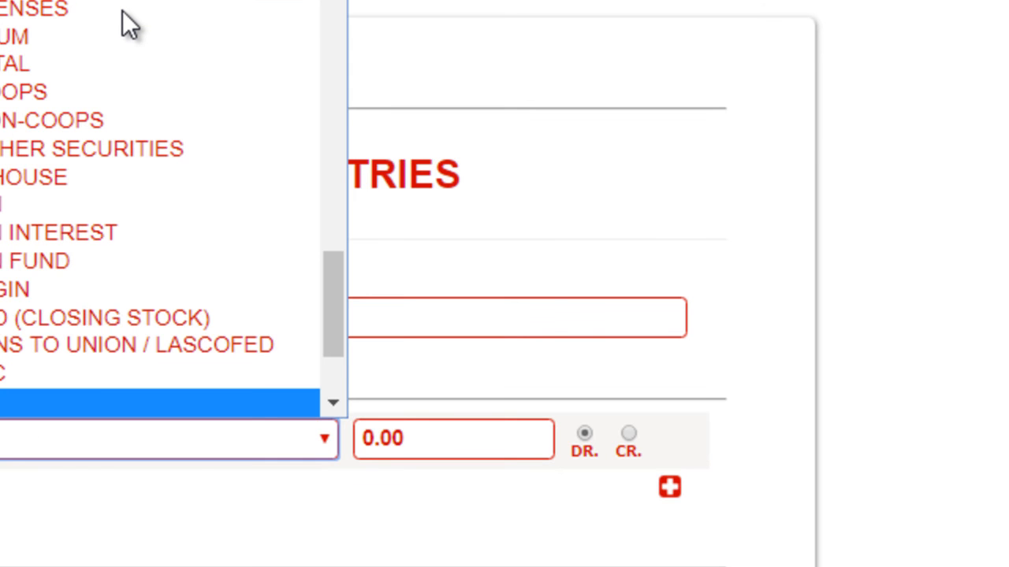
key("Down")
key("Down")
key("Down")
key("Up")
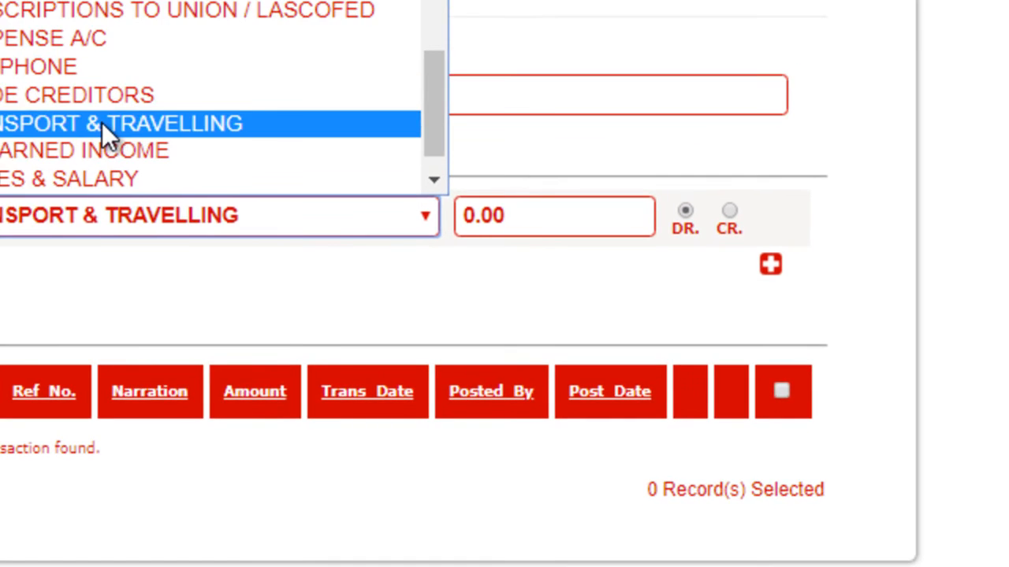
left_click(7, 347)
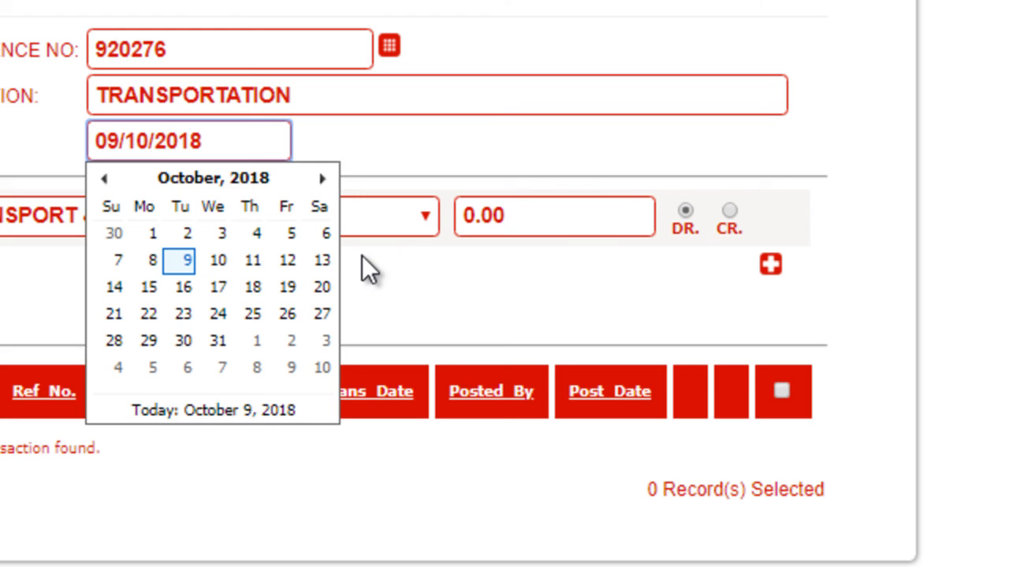
Extend the narration to read TRANSPORTATION TO PURCHASE OFFICE EQUIPMENTS
double_click(403, 259)
left_click(342, 96)
type("TO PURCHASE OFFICE EQUIPMENTS")
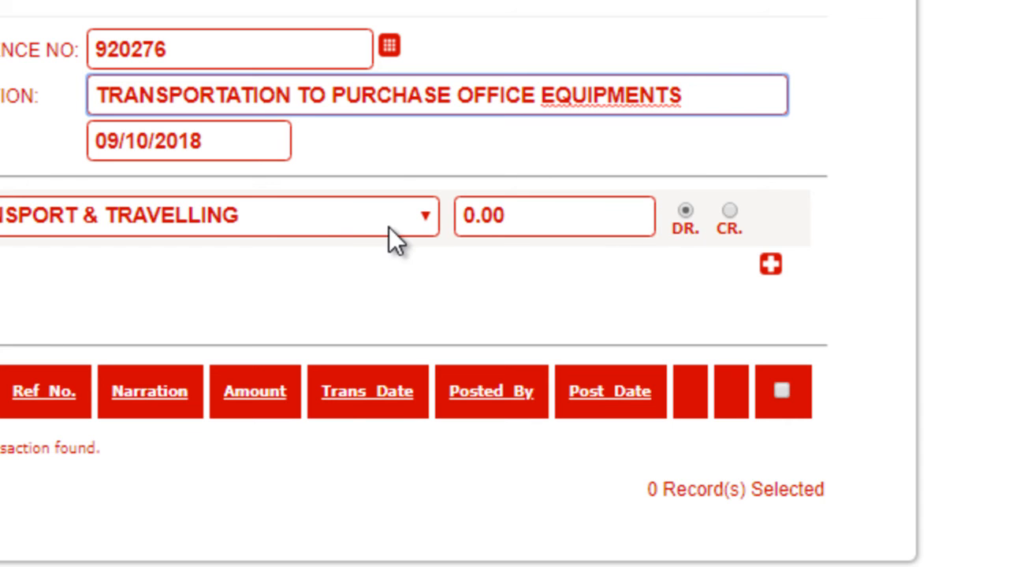
Set the amount of the TRANSPORT & TRAVELLING line to 5000
left_click(637, 221)
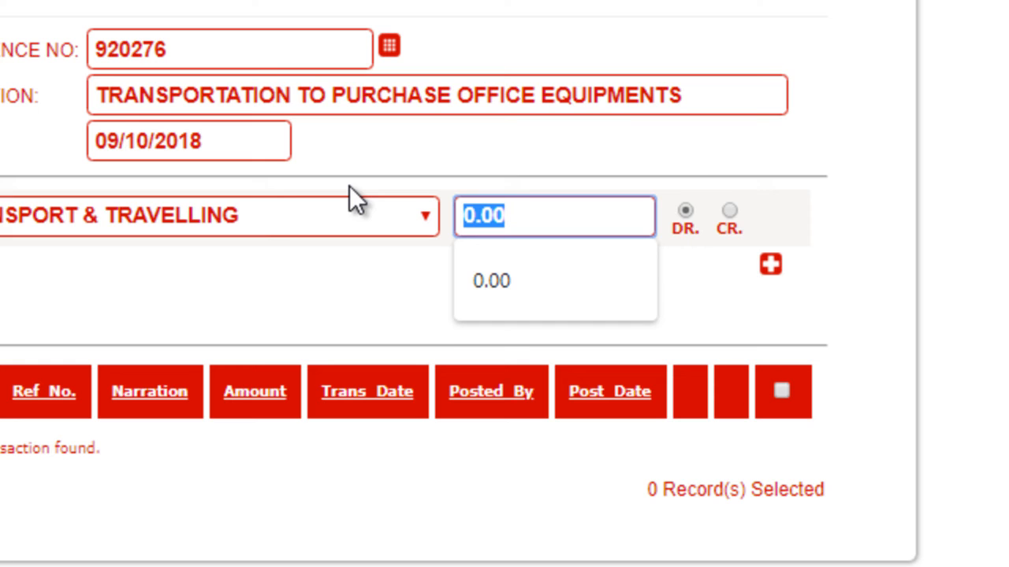
type("5000")
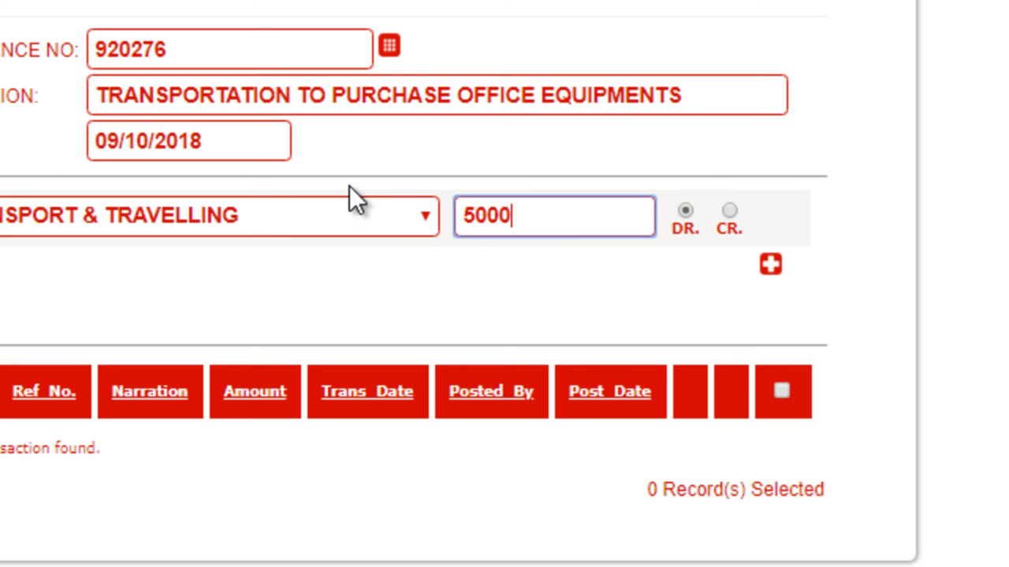
left_click(733, 212)
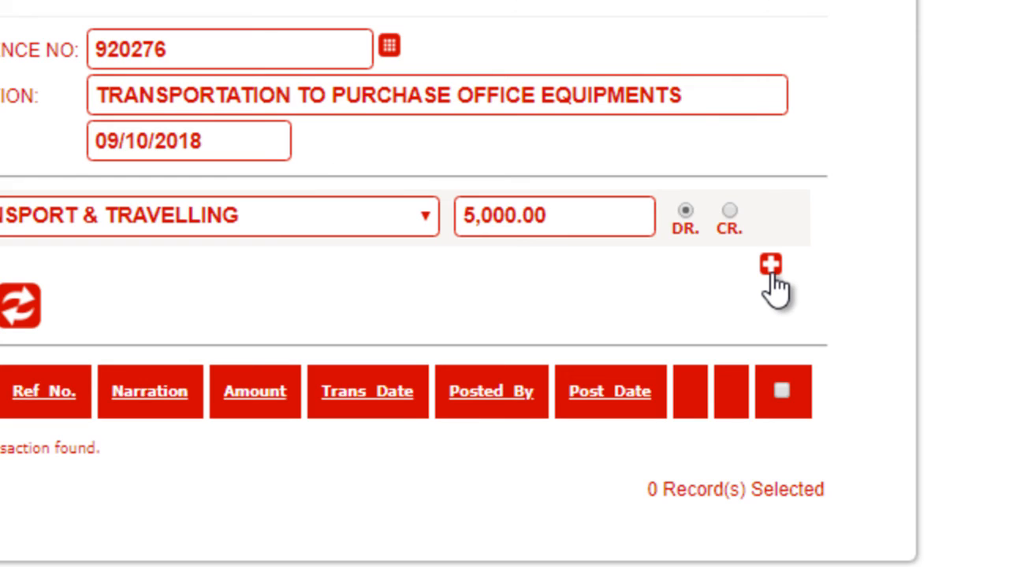
Add a second account line to the transportation entry and set its account to CASH AT HAND / IMPREST
left_click(771, 272)
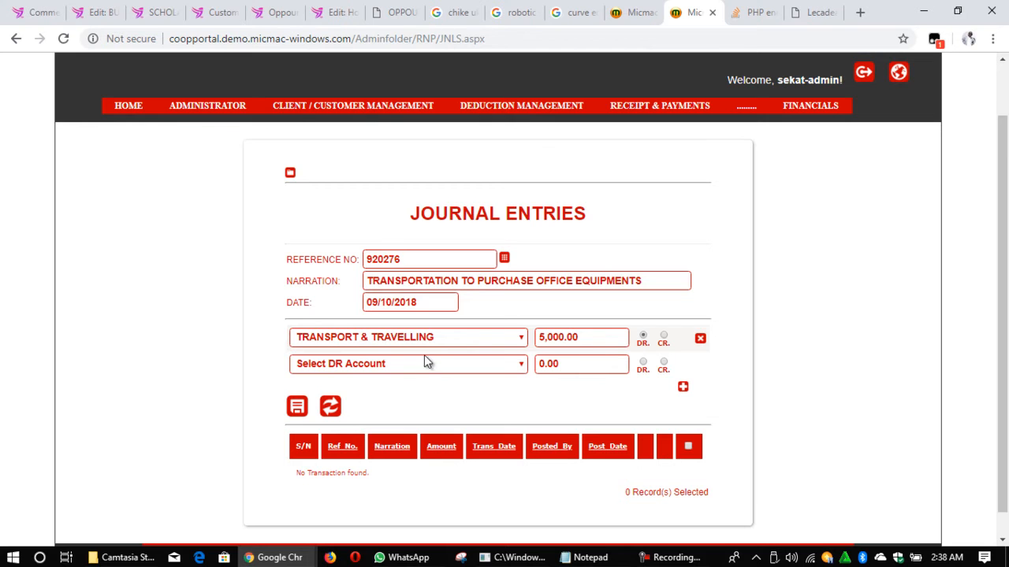
left_click(410, 365)
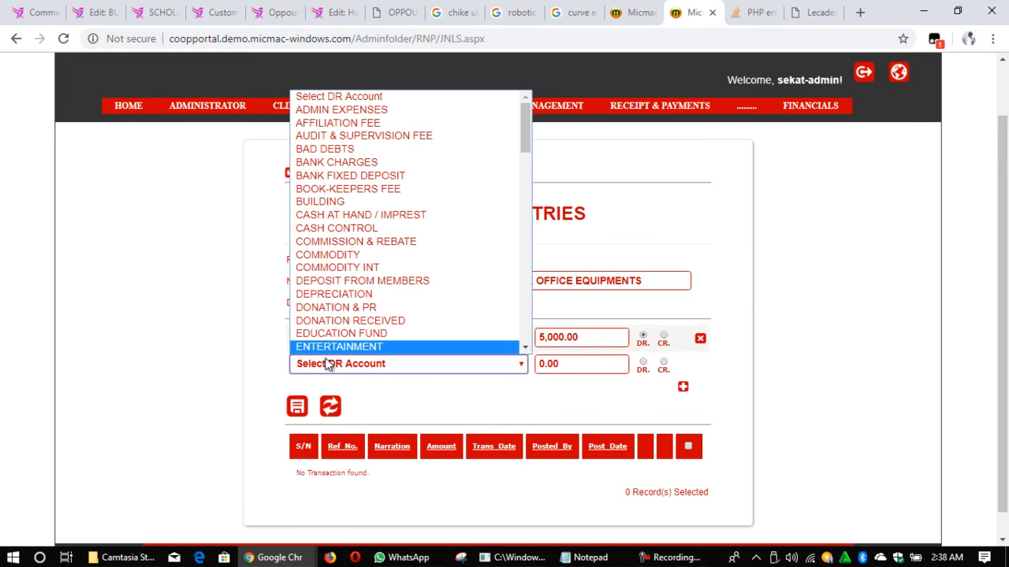
key("i")
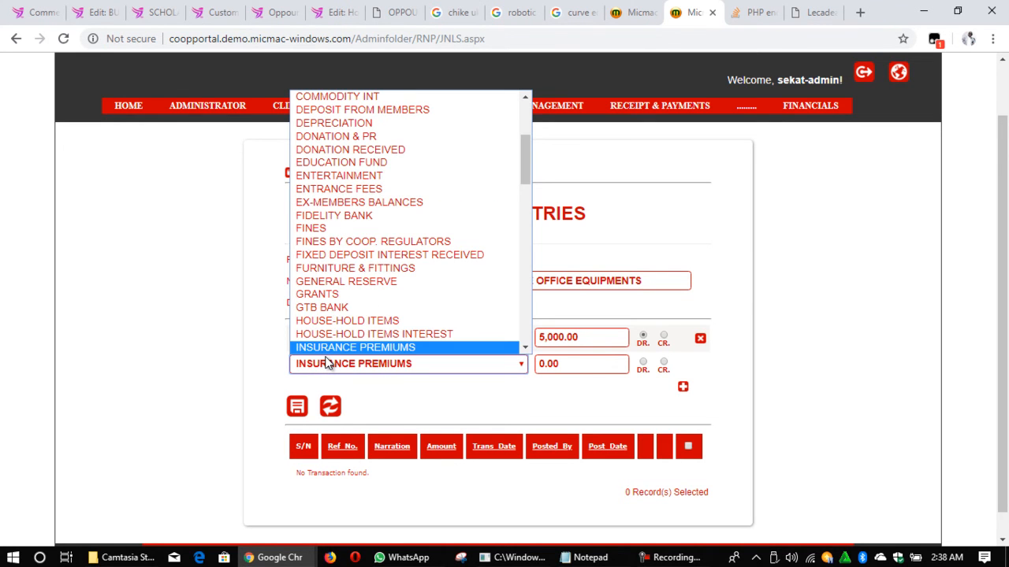
key("c")
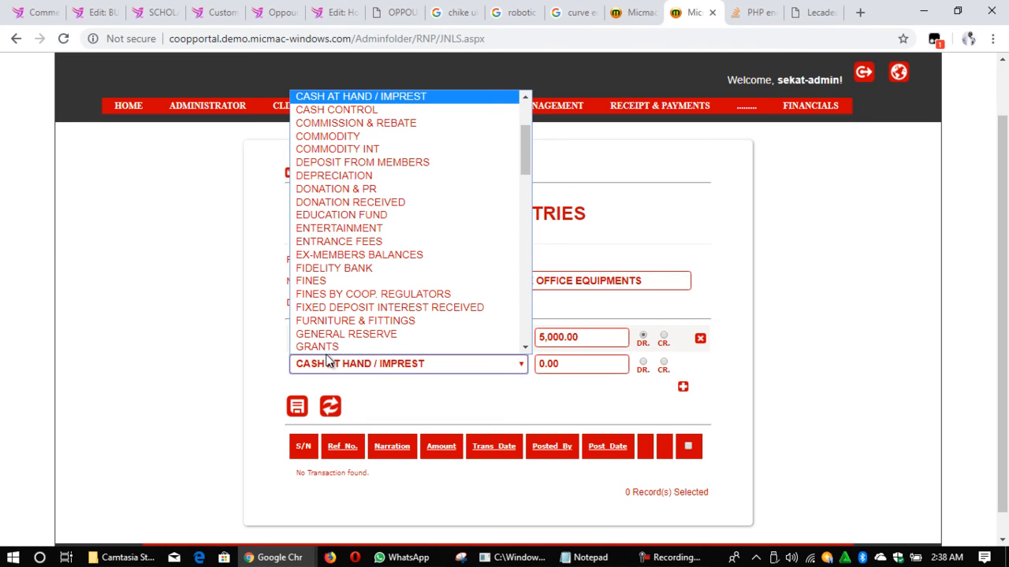
left_click(354, 97)
Enter 5000 for the cash line, marking it as debit and the TRANSPORT & TRAVELLING line as credit
left_click(574, 359)
type("50000")
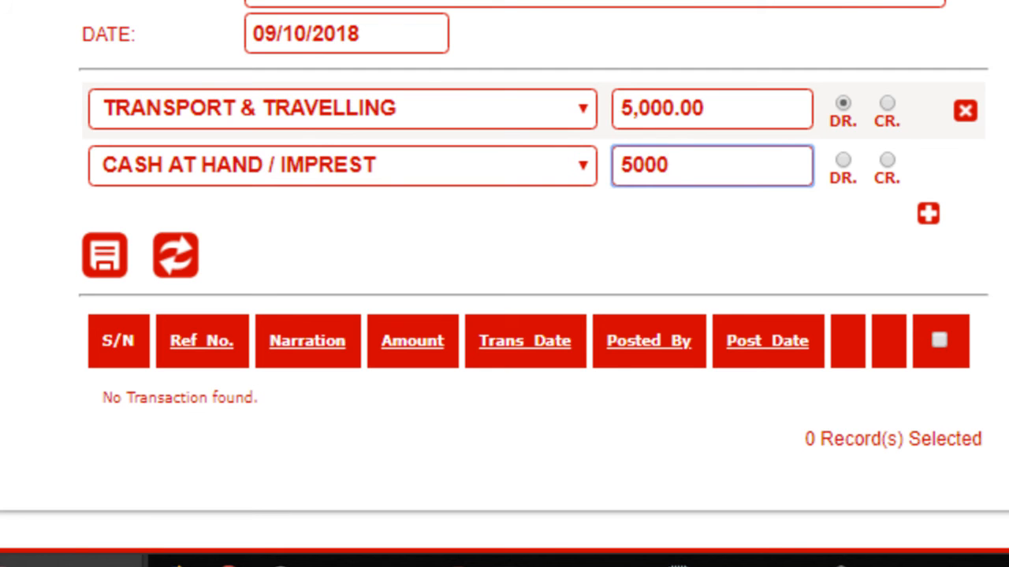
key("BackSpace")
key("Tab")
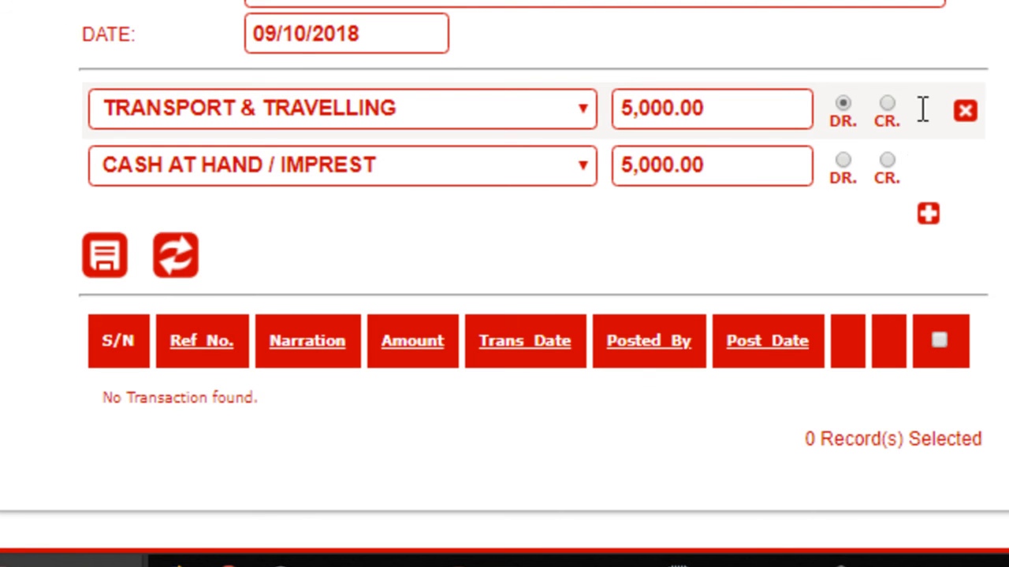
left_click(843, 161)
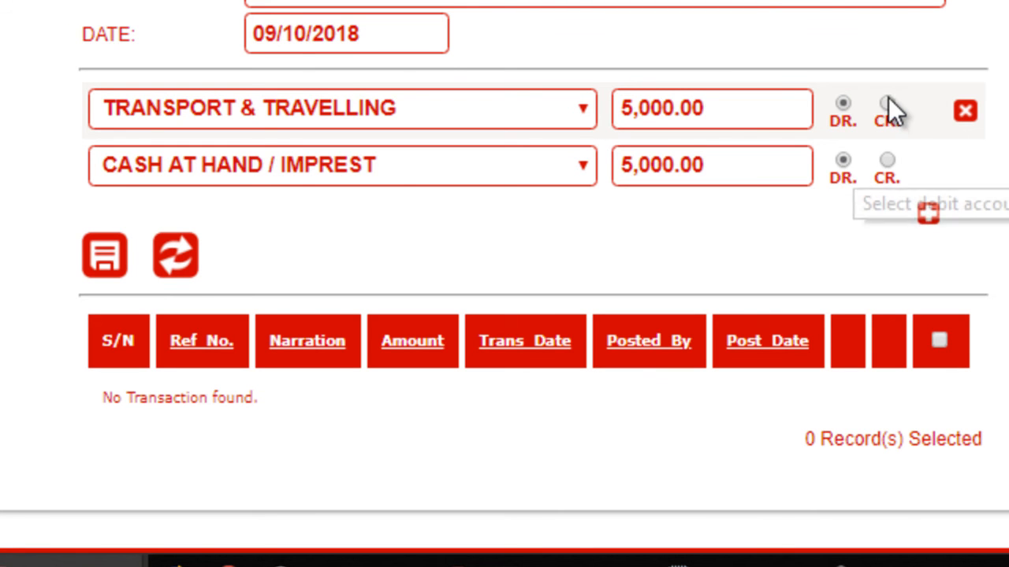
left_click(887, 103)
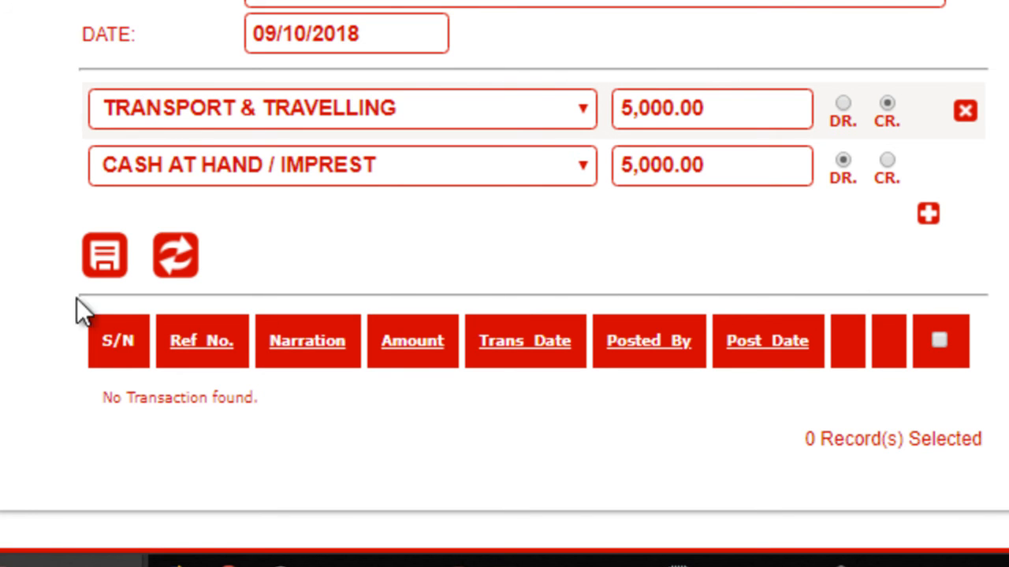
Save the transportation journal entry and save it a second time under the next reference number
left_click(102, 257)
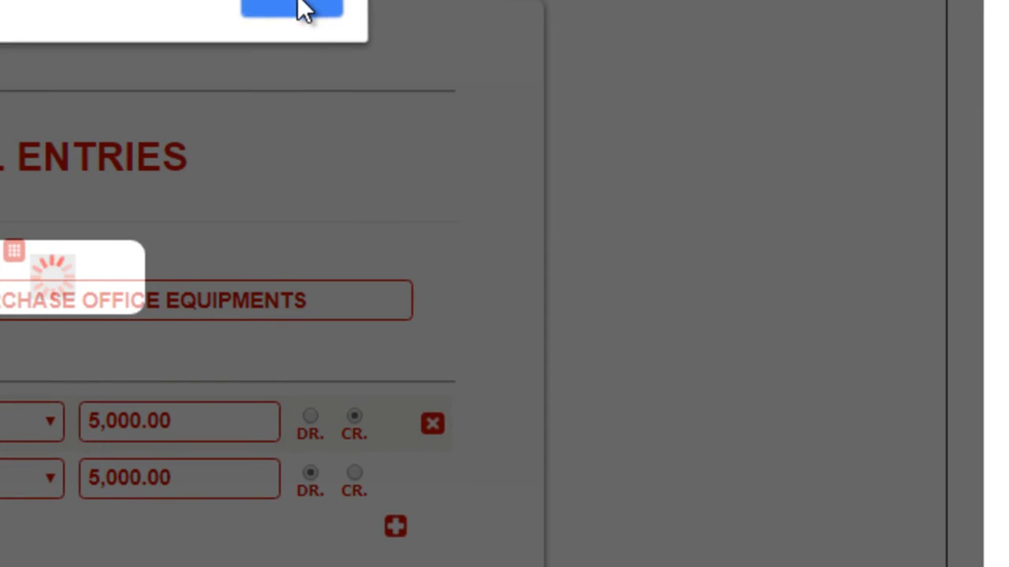
left_click(304, 4)
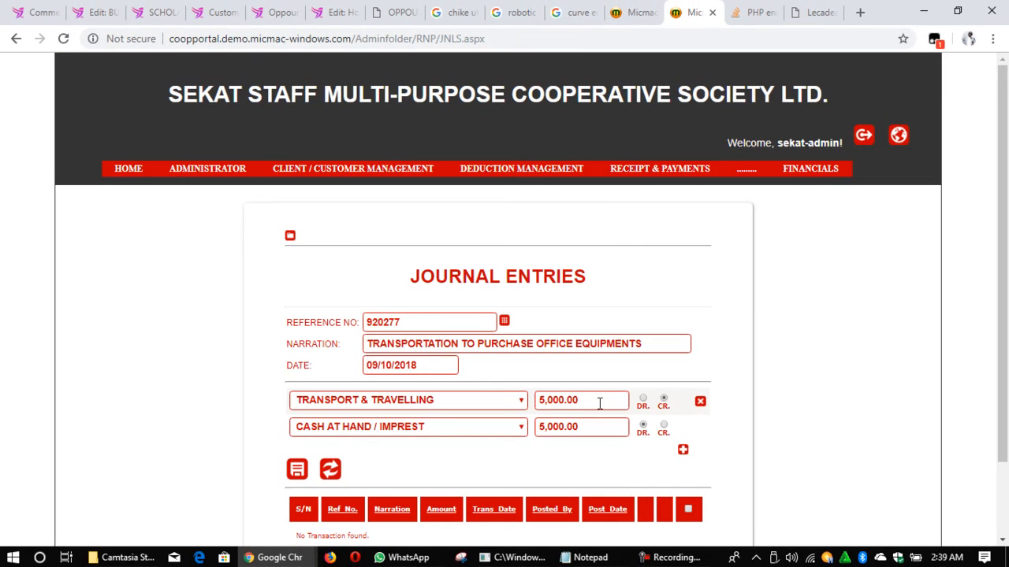
scroll(599, 403, "down", 1)
scroll(599, 403, "down", 1)
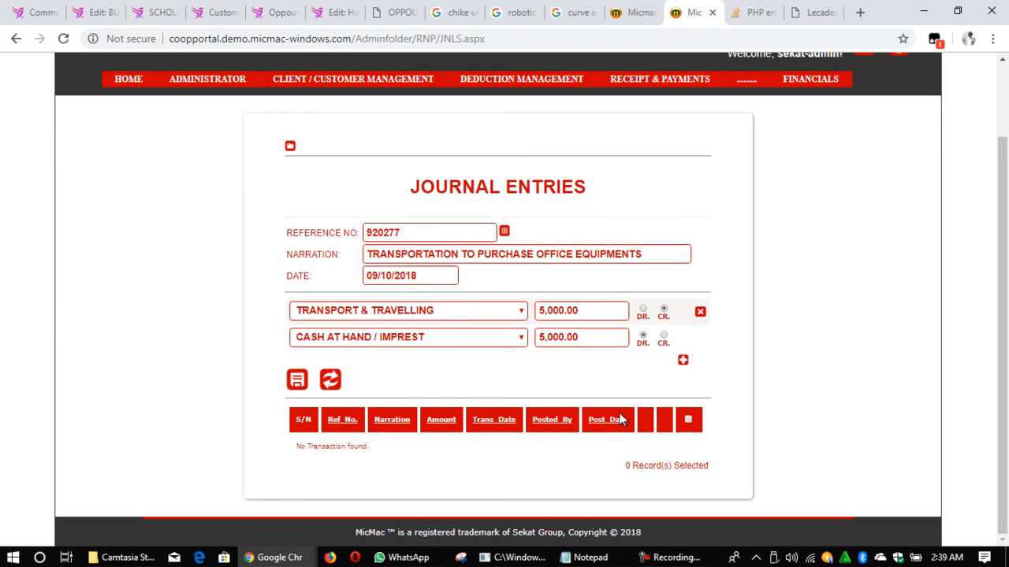
left_click(298, 385)
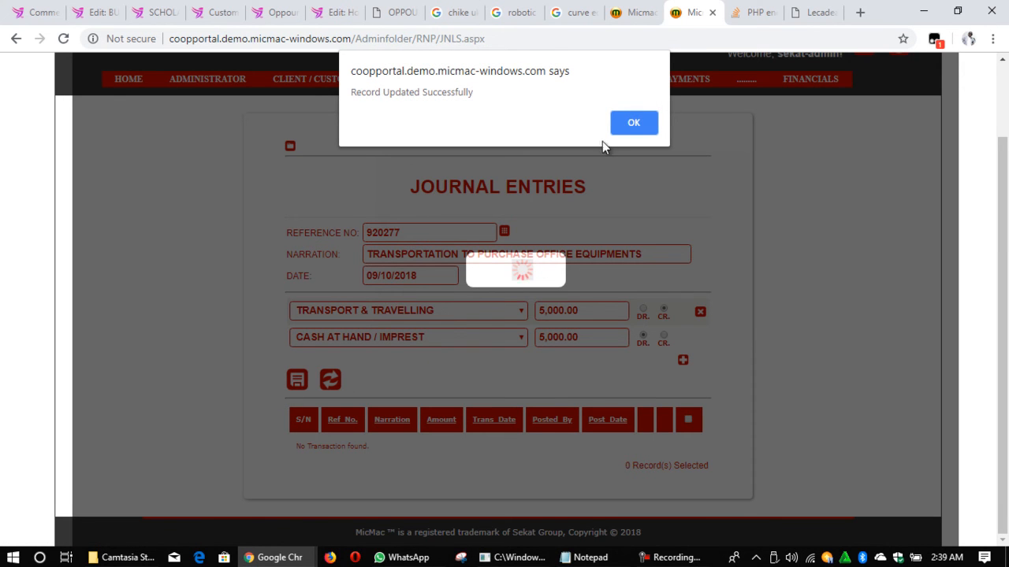
left_click(634, 122)
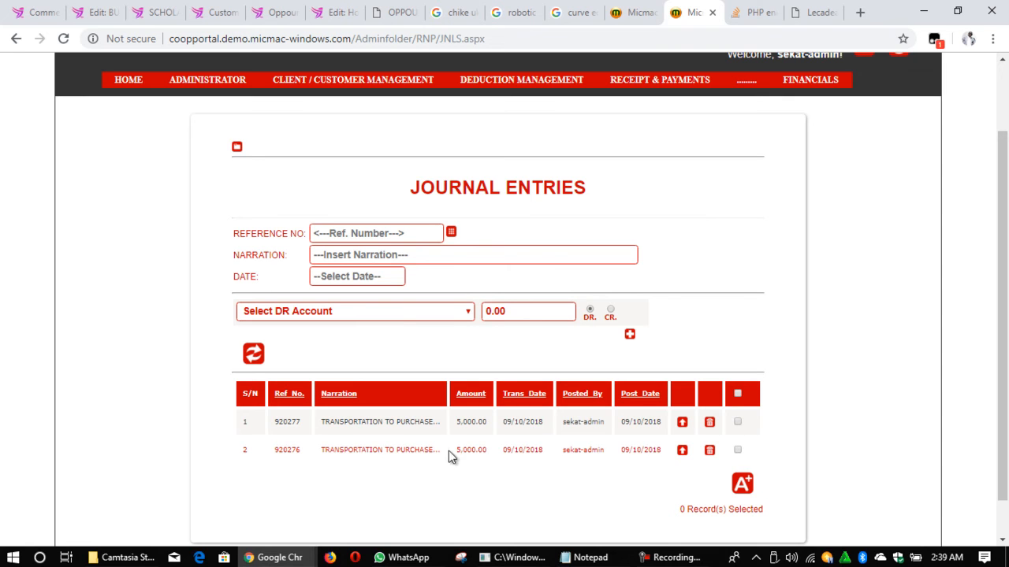
Select all transportation records in the transaction list and approve them
left_click(737, 395)
left_click(739, 483)
left_click(743, 482)
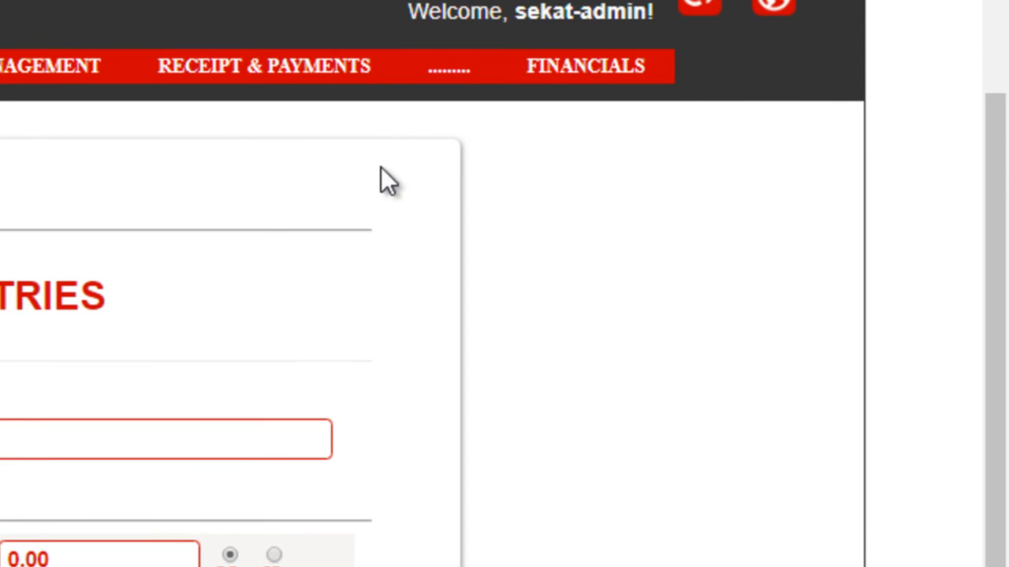
Open the general ledger from the financial reports
mouse_move(658, 63)
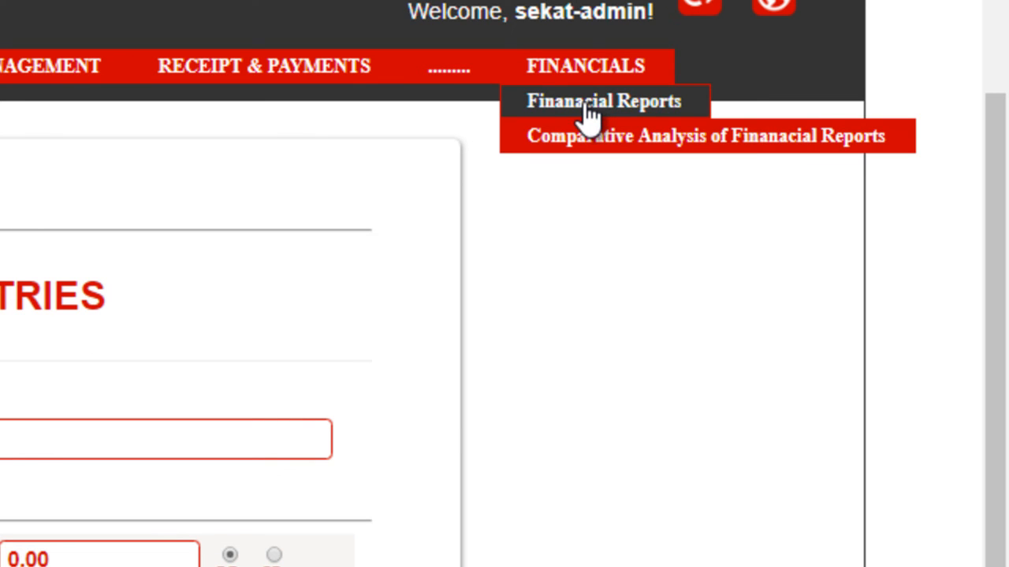
left_click(589, 104)
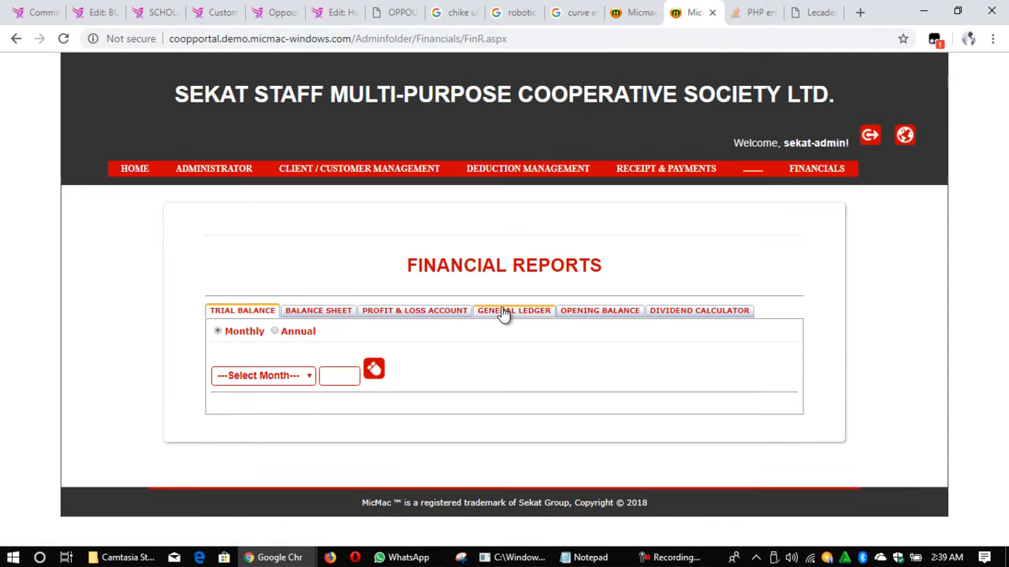
left_click(280, 386)
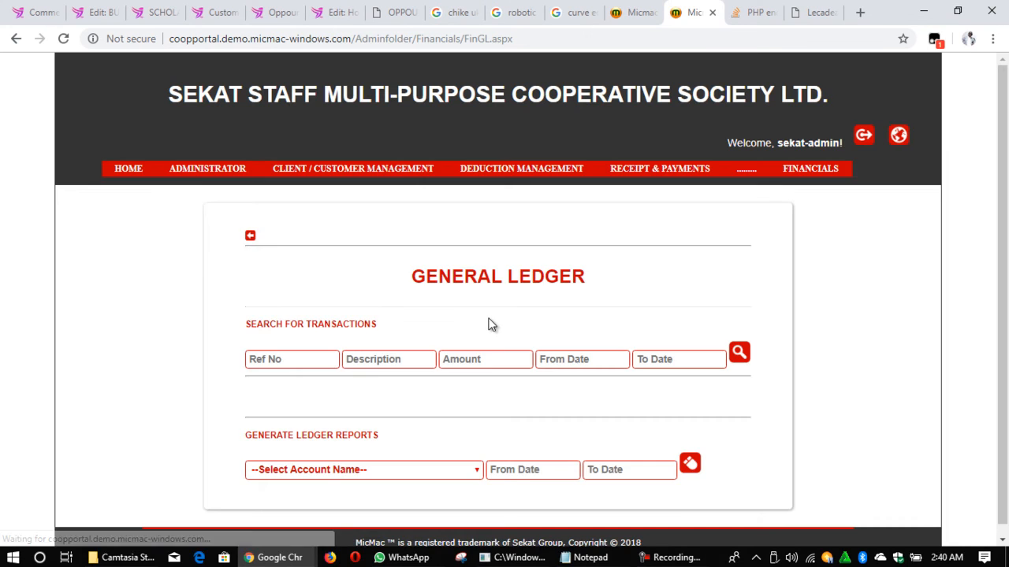
Generate the FIDELITY BANK ledger report from 01/10/2018 to 10/10/2018, review its transactions and close it
left_click(473, 470)
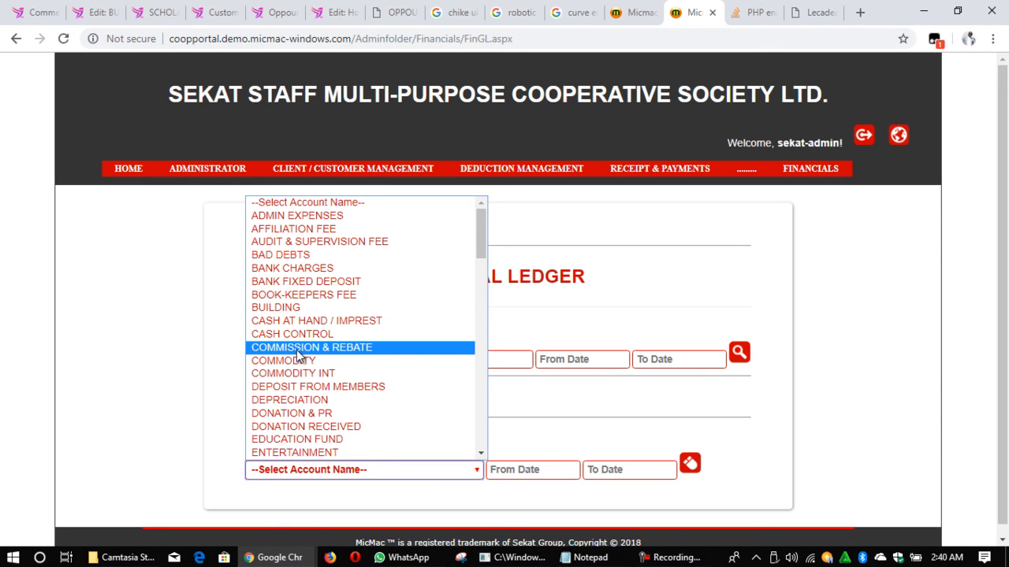
key("f")
left_click(320, 452)
left_click(521, 471)
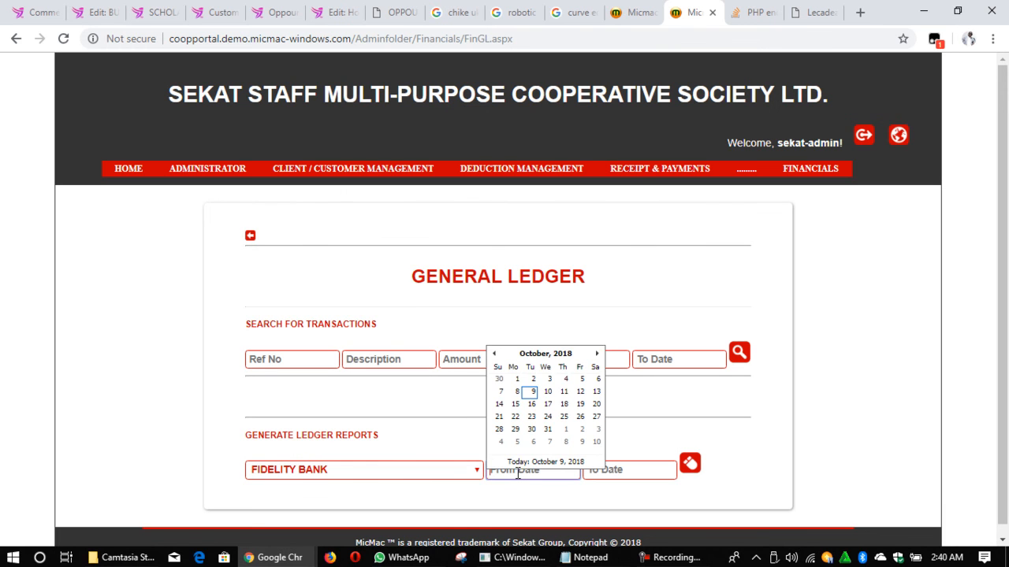
left_click(517, 381)
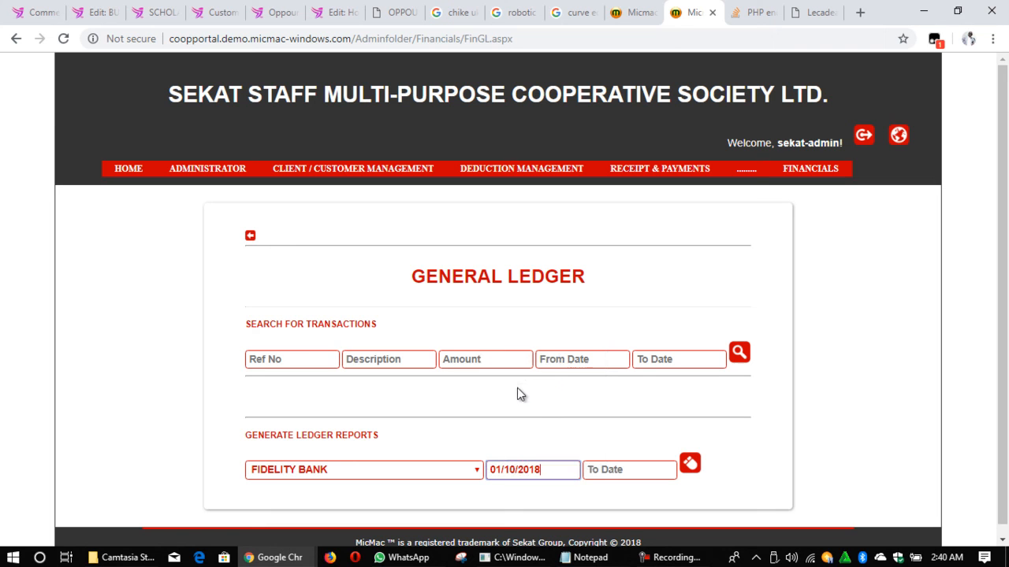
left_click(597, 468)
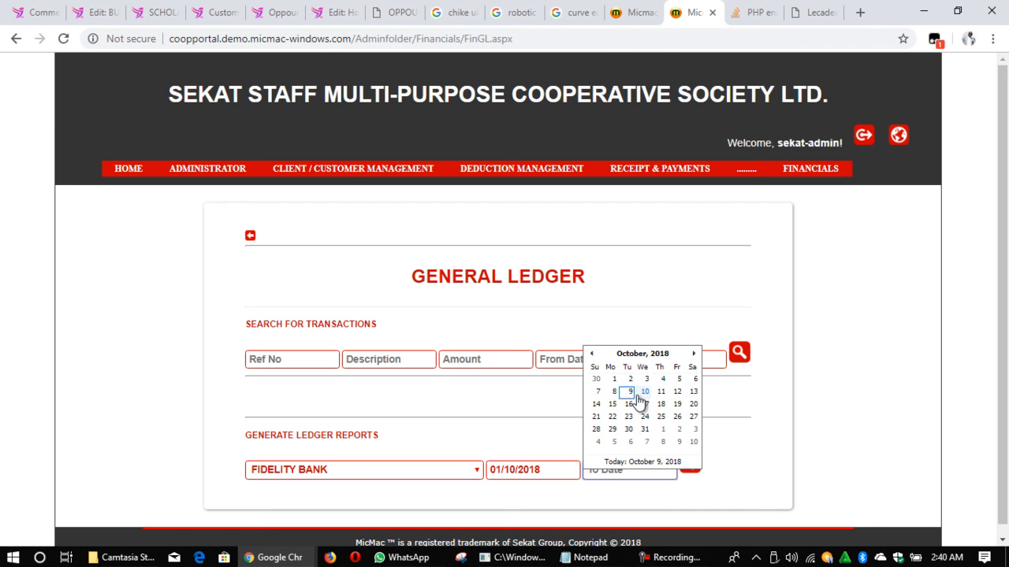
left_click(645, 392)
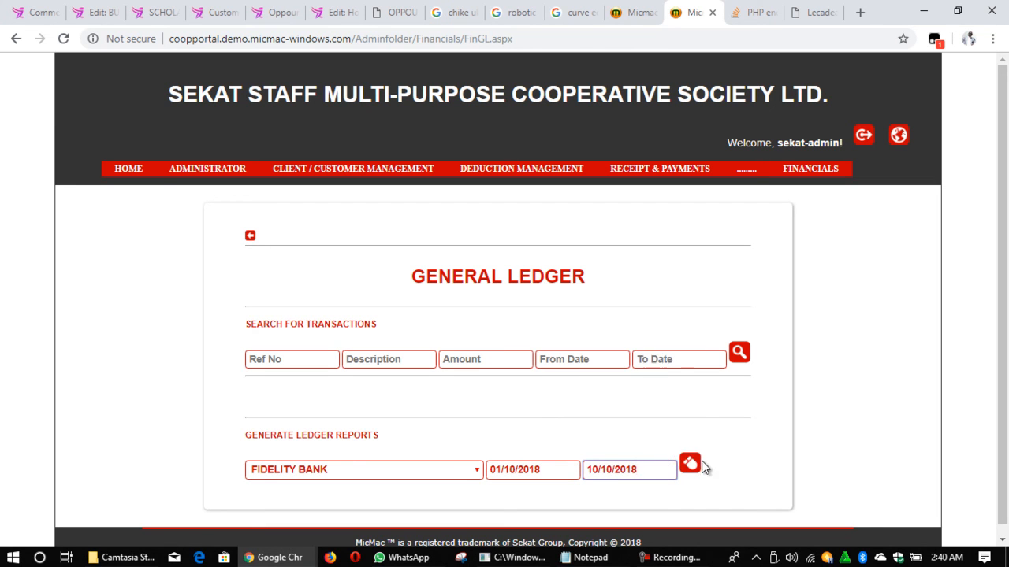
left_click(690, 464)
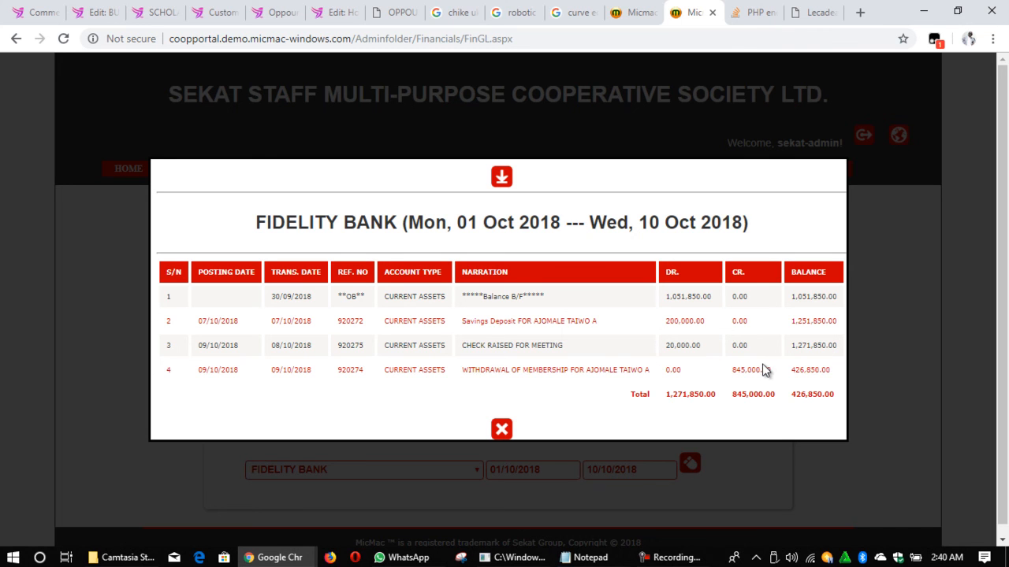
left_click(503, 429)
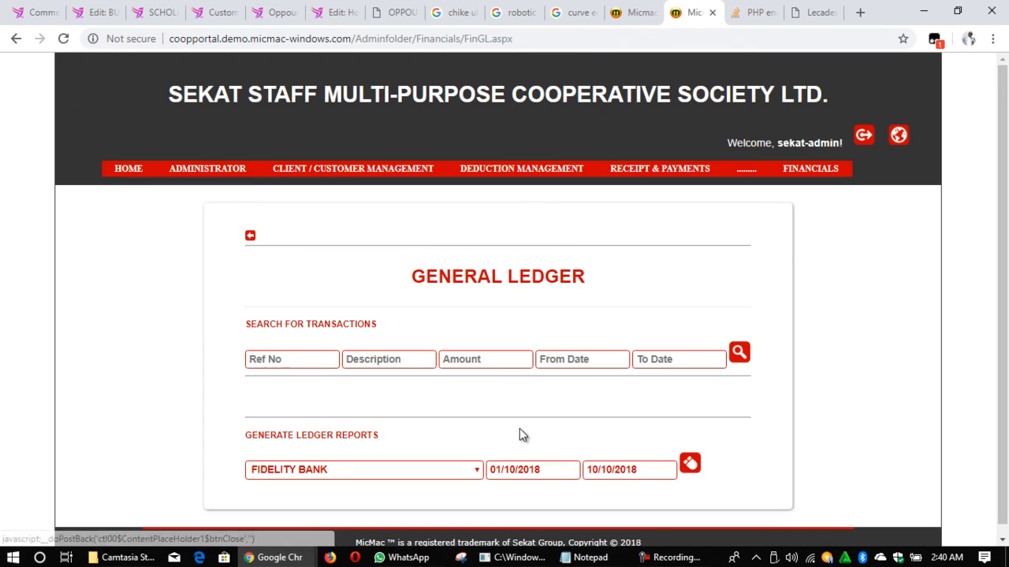
Generate the CASH AT HAND / IMPREST ledger report for the same dates, review its balance and close it
left_click(390, 469)
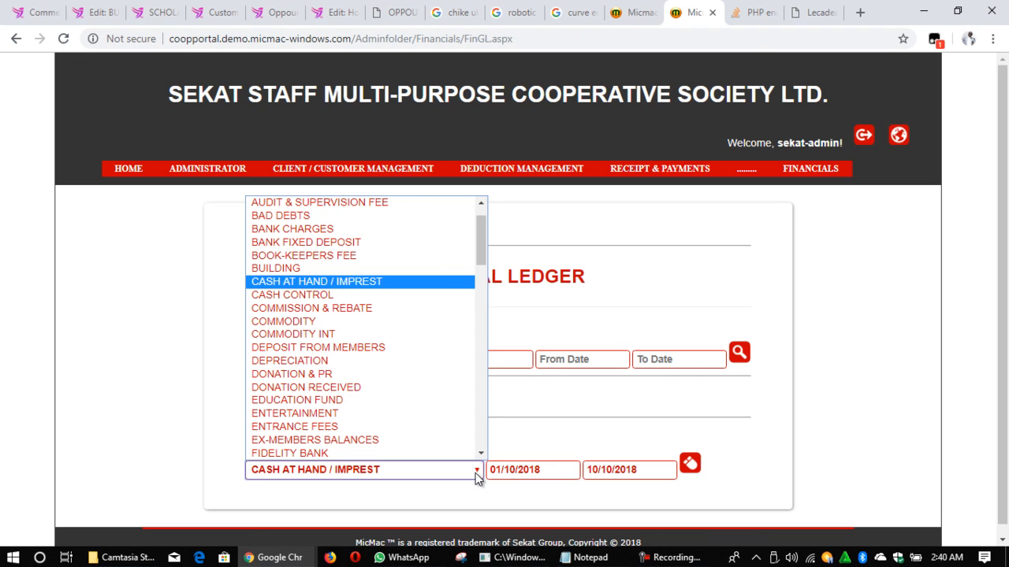
left_click(376, 286)
left_click(688, 467)
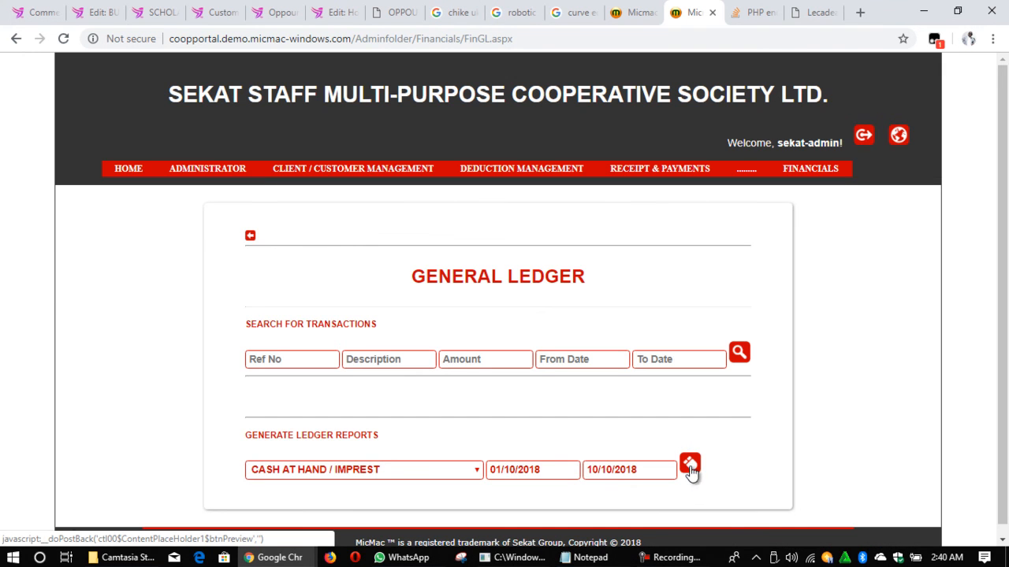
left_click(689, 466)
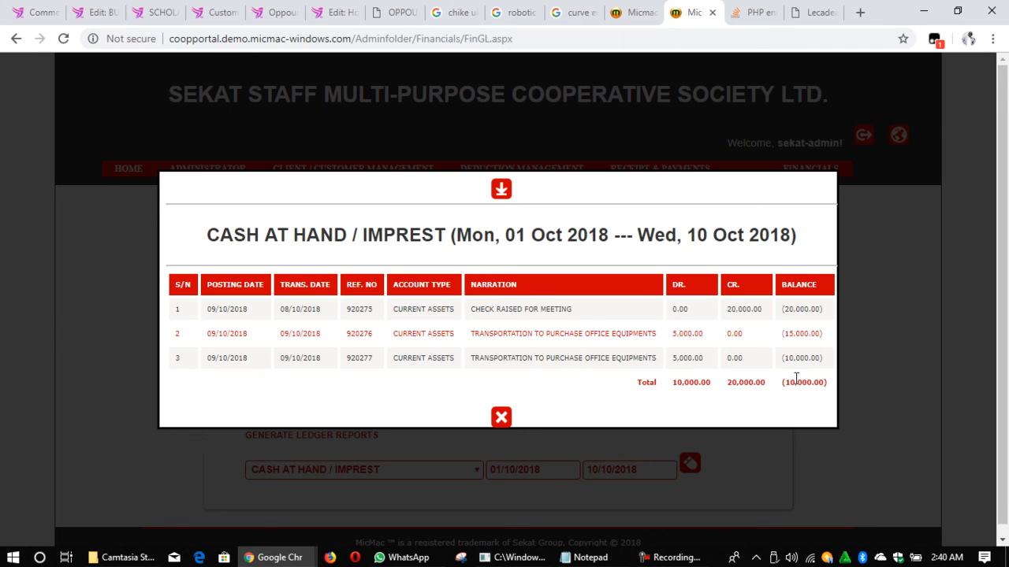
left_click(502, 417)
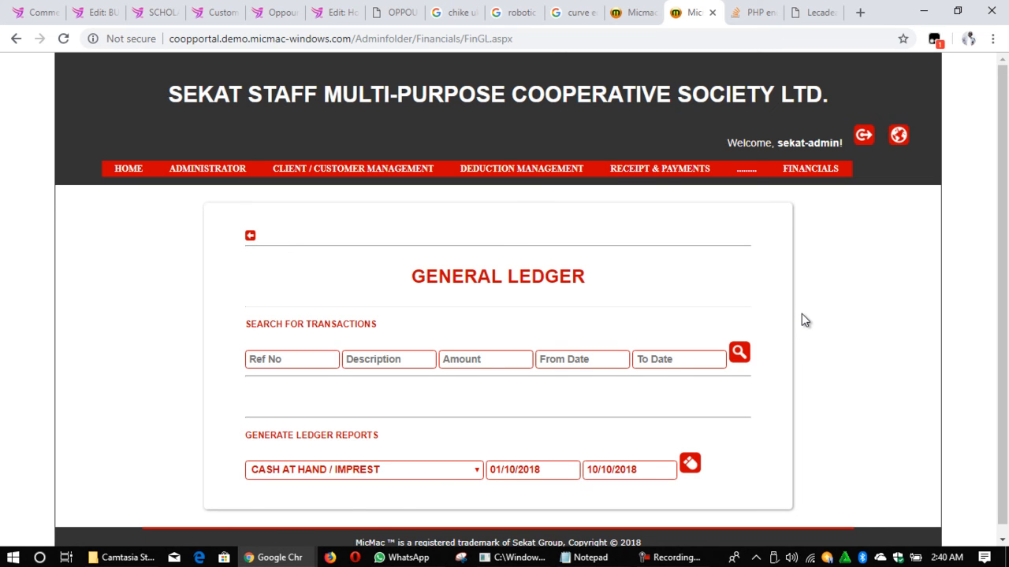
Return to the journal entries page of the receipts and payments section
mouse_move(688, 177)
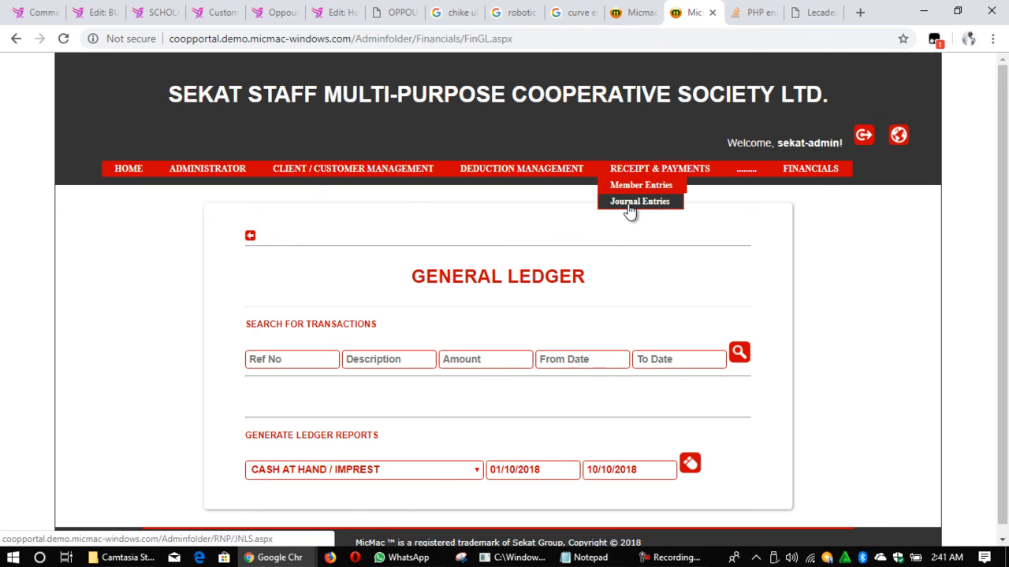